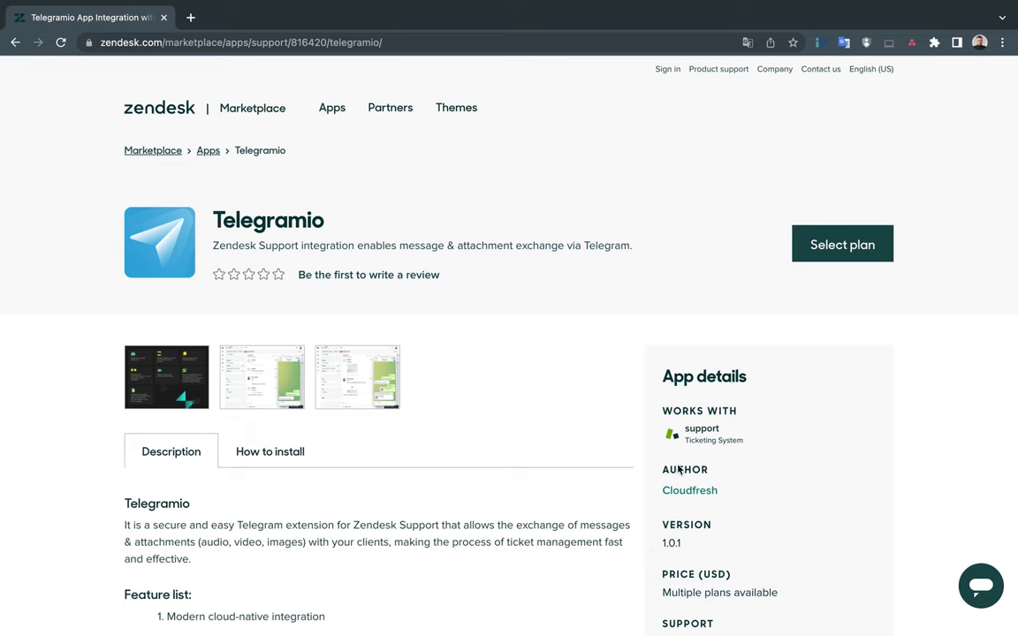
Jump to Telegramio's Plans and pricing section with its Small, Medium and Large free-trial plans.
{"action": "left_click", "coordinate": [815, 261]}
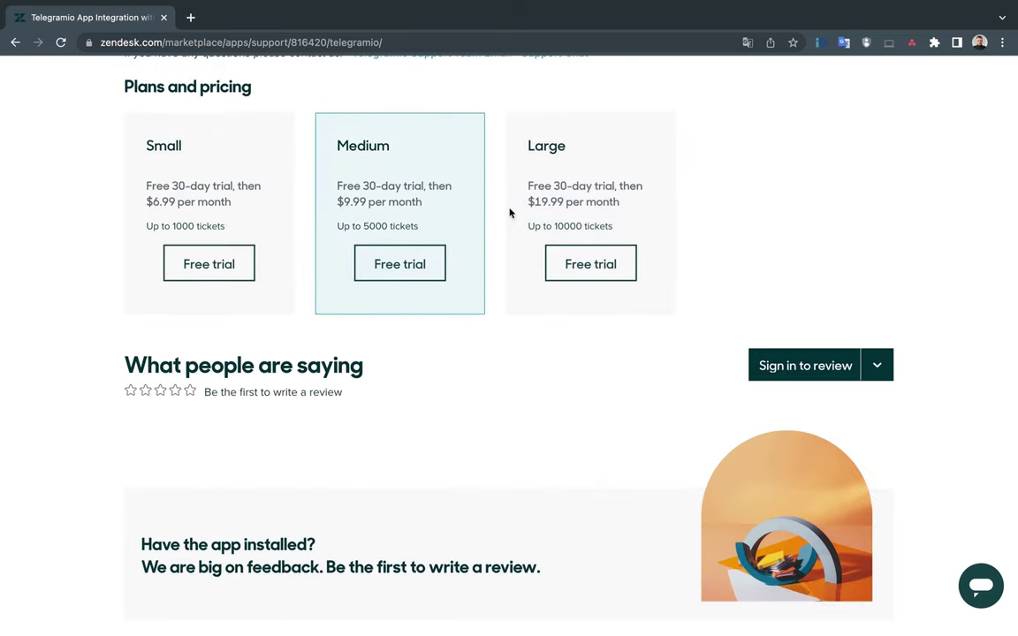
Start the Small-plan free trial and install Telegramio on the chosen Zendesk account.
{"action": "left_click", "coordinate": [172, 276]}
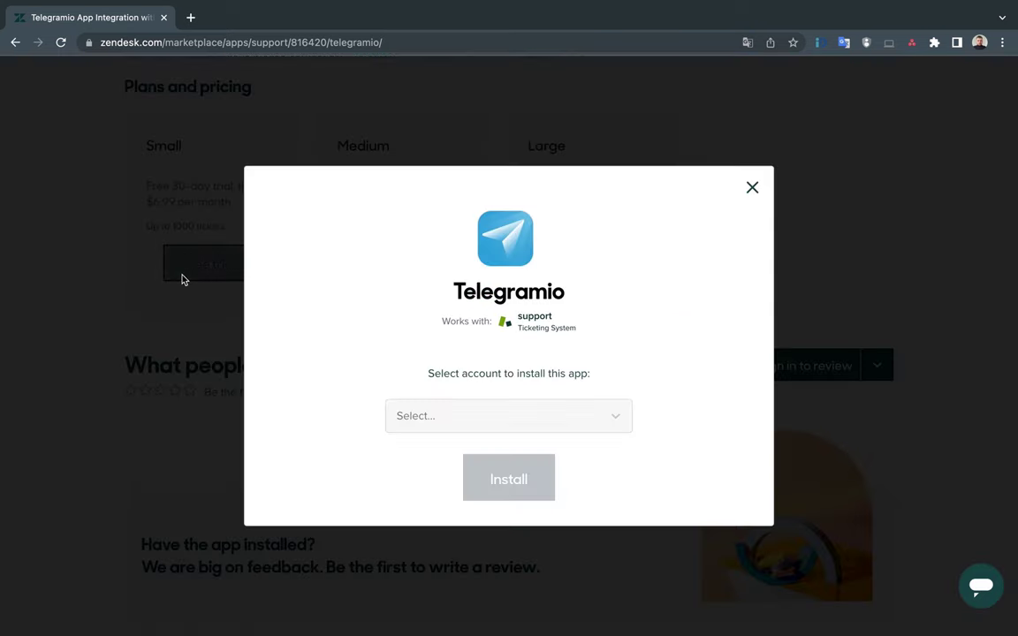
{"action": "left_click", "coordinate": [424, 413]}
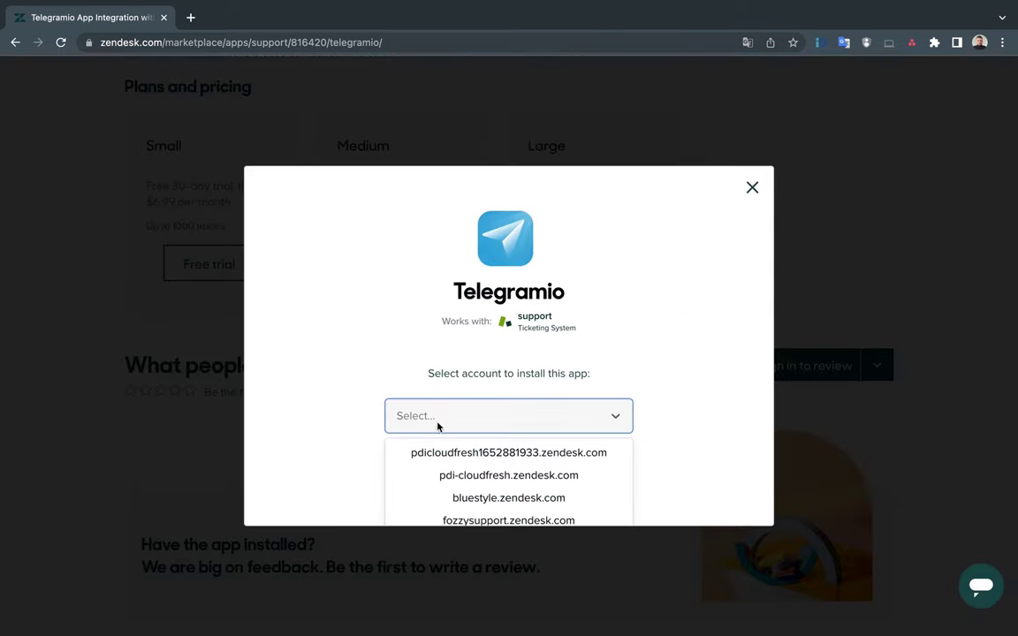
{"action": "left_click", "coordinate": [527, 454]}
{"action": "left_click", "coordinate": [493, 482]}
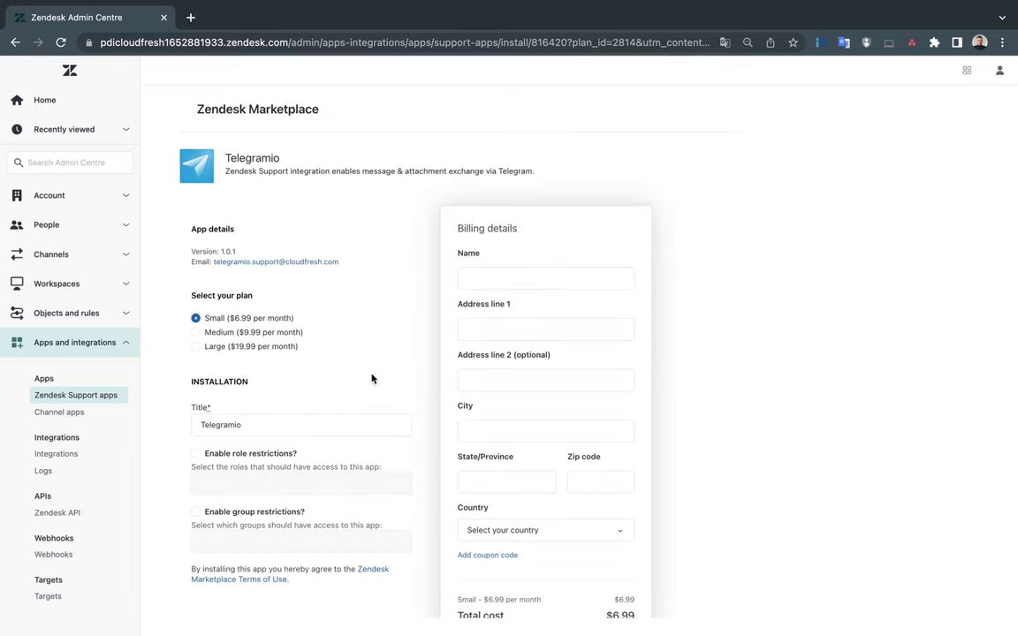
Fill billing details with the saved name and address, Legnica and Poland, then proceed to payment.
{"action": "left_click", "coordinate": [489, 274]}
{"action": "left_click", "coordinate": [544, 309]}
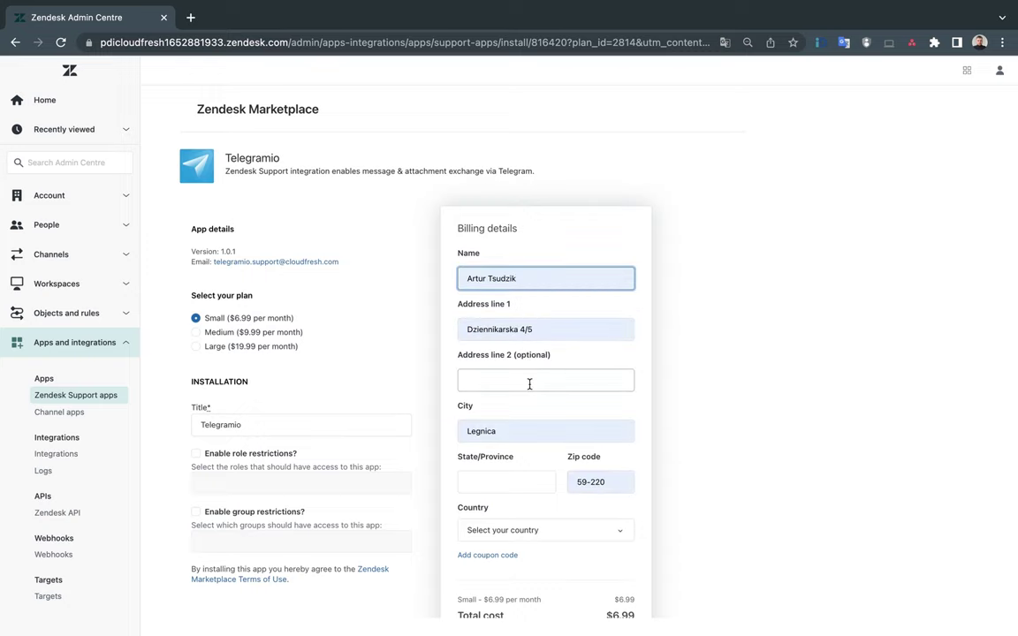
{"action": "left_click", "coordinate": [504, 479]}
{"action": "left_click", "coordinate": [520, 517]}
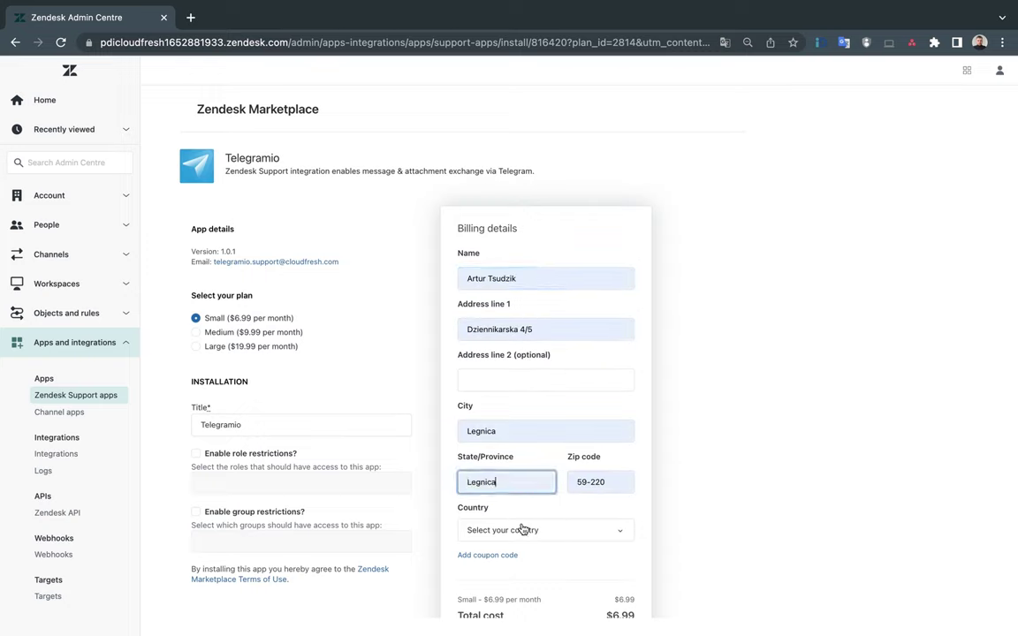
{"action": "left_click", "coordinate": [522, 531]}
{"action": "type", "text": "pol"}
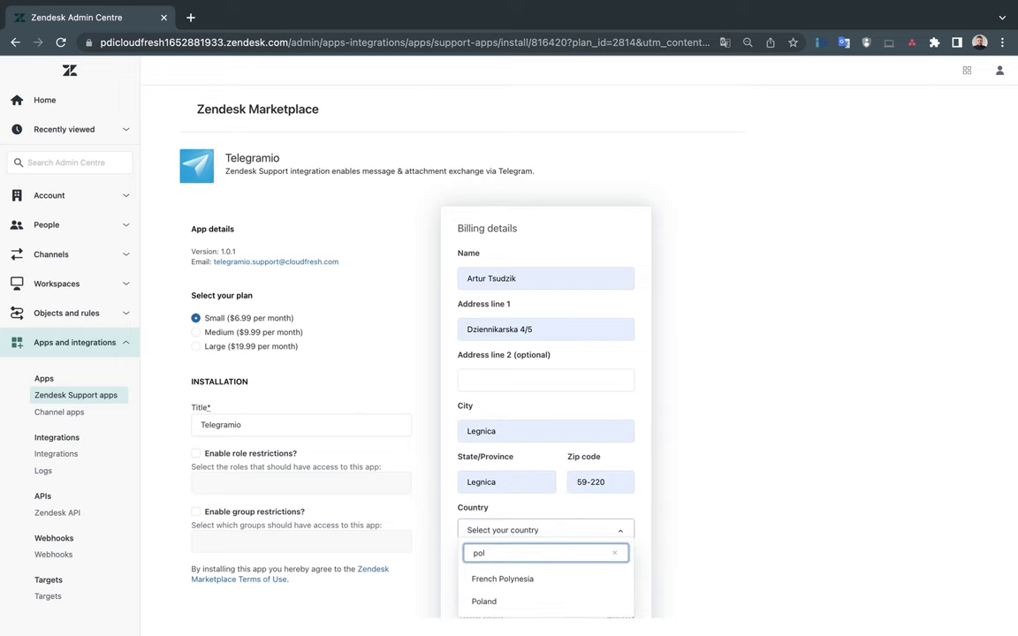
{"action": "left_click", "coordinate": [504, 602]}
{"action": "scroll", "coordinate": [502, 608], "scroll_direction": "down", "scroll_amount": 5}
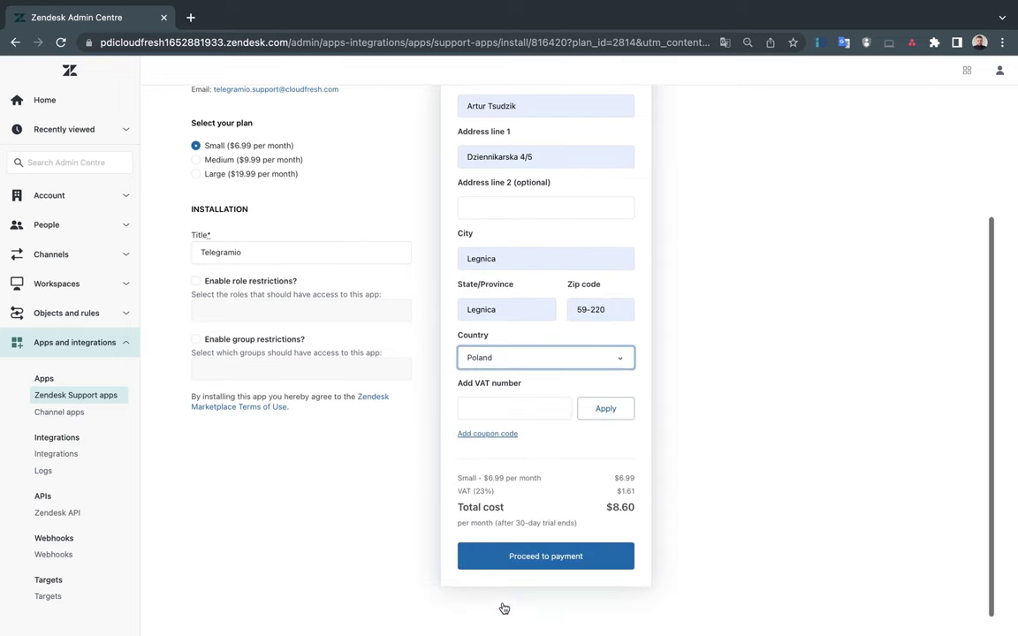
{"action": "left_click", "coordinate": [550, 555]}
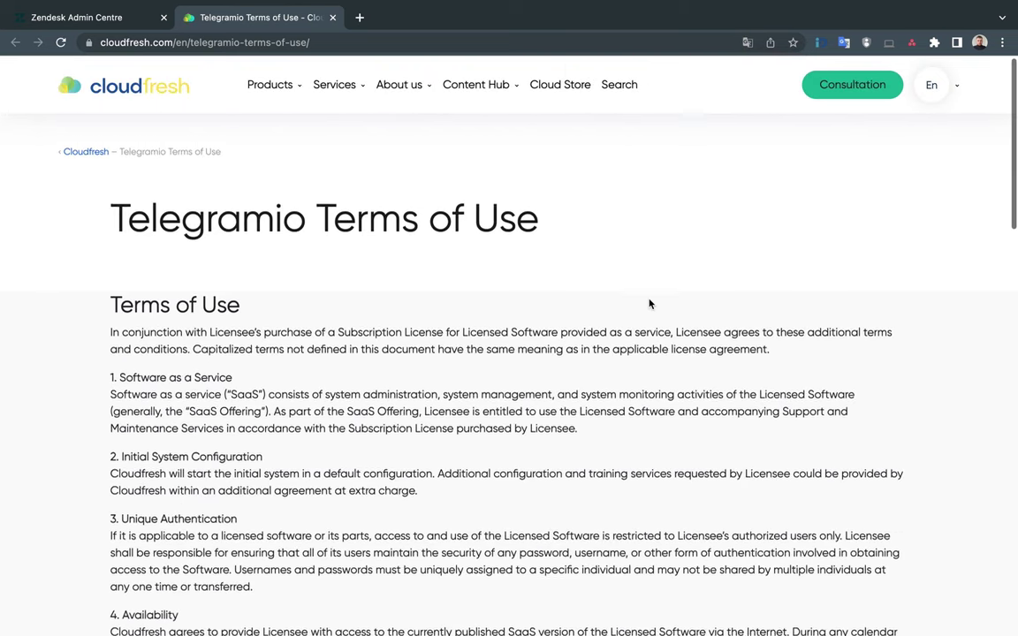
Read through the Telegramio Terms of Use page and close that tab to return to billing.
{"action": "scroll", "coordinate": [649, 304], "scroll_direction": "down", "scroll_amount": 3}
{"action": "scroll", "coordinate": [649, 304], "scroll_direction": "down", "scroll_amount": 2}
{"action": "scroll", "coordinate": [649, 302], "scroll_direction": "down", "scroll_amount": 2}
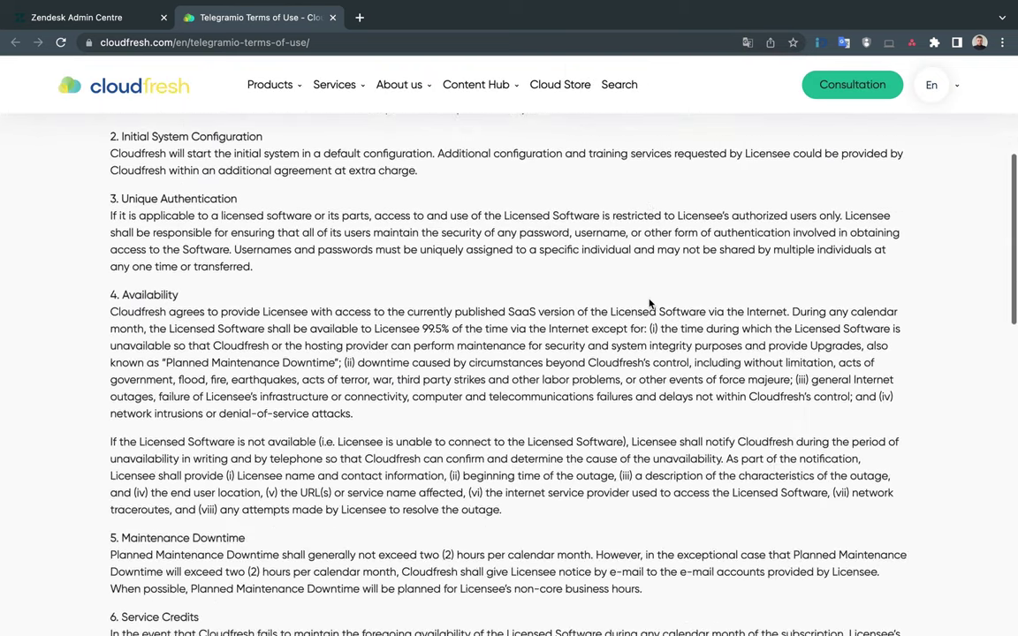
{"action": "scroll", "coordinate": [649, 300], "scroll_direction": "down", "scroll_amount": 2}
{"action": "scroll", "coordinate": [649, 298], "scroll_direction": "down", "scroll_amount": 2}
{"action": "scroll", "coordinate": [649, 299], "scroll_direction": "down", "scroll_amount": 2}
{"action": "scroll", "coordinate": [649, 300], "scroll_direction": "down", "scroll_amount": 1}
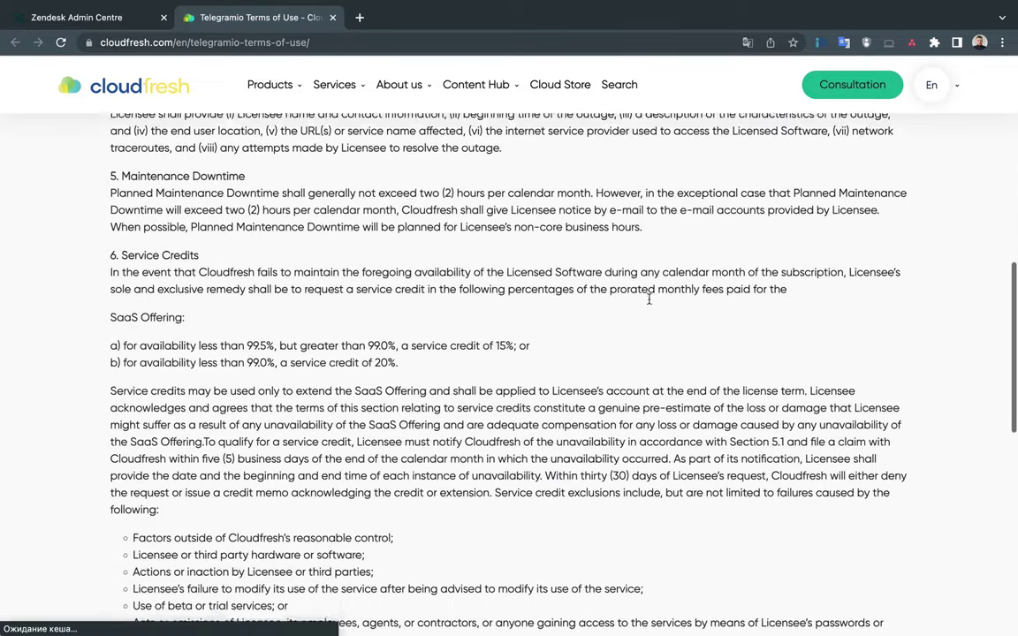
{"action": "scroll", "coordinate": [649, 299], "scroll_direction": "down", "scroll_amount": 3}
{"action": "scroll", "coordinate": [649, 300], "scroll_direction": "down", "scroll_amount": 2}
{"action": "scroll", "coordinate": [649, 300], "scroll_direction": "down", "scroll_amount": 2}
{"action": "scroll", "coordinate": [649, 299], "scroll_direction": "down", "scroll_amount": 2}
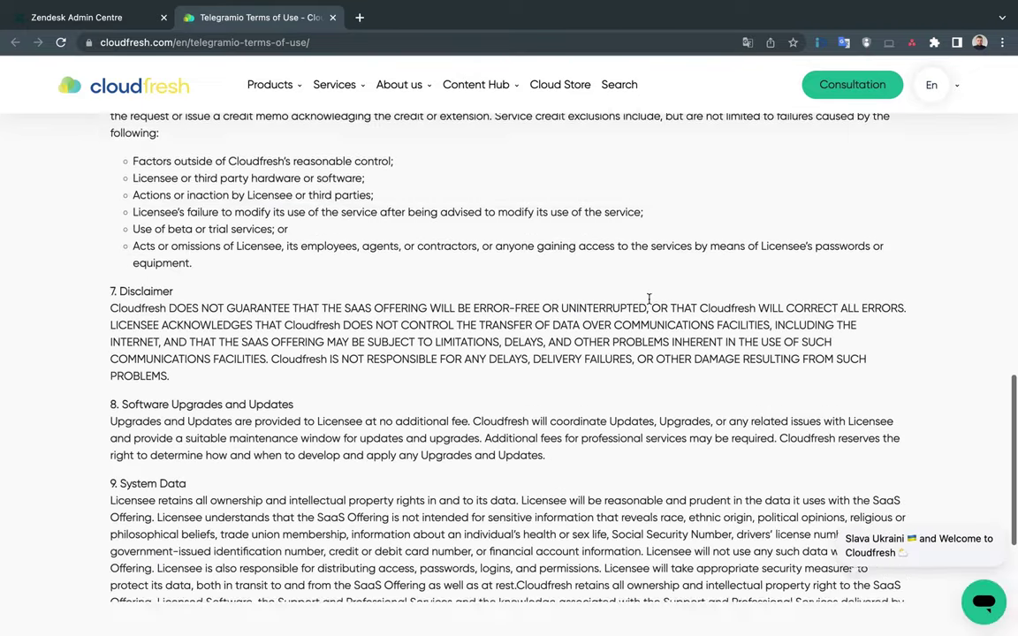
{"action": "scroll", "coordinate": [650, 299], "scroll_direction": "down", "scroll_amount": 2}
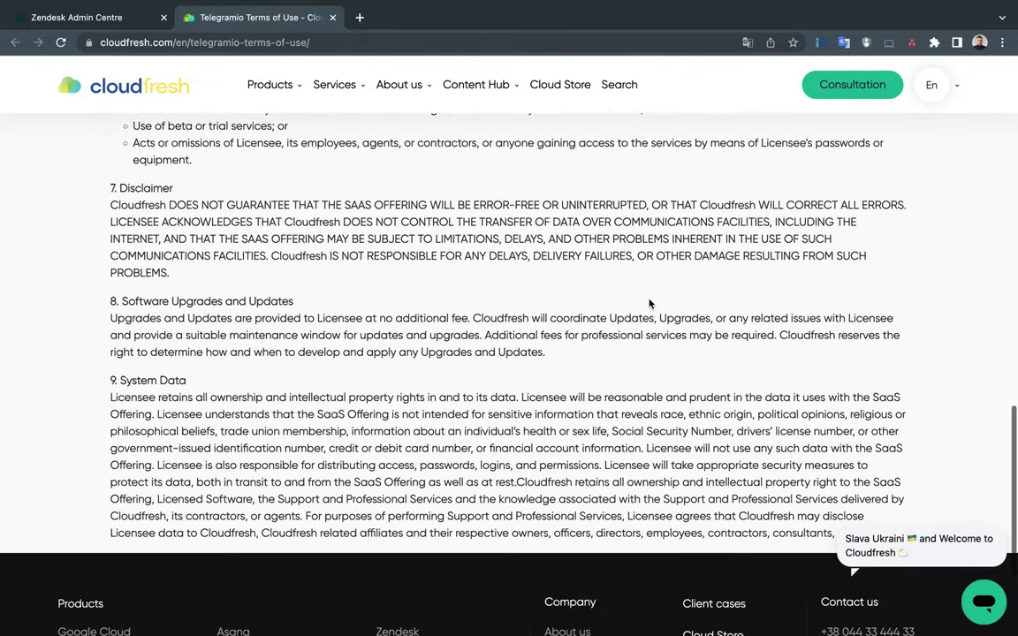
{"action": "left_click", "coordinate": [333, 18]}
Accept the terms, start the Telegramio trial, and open the Telegramio Channel's Add account form.
{"action": "left_click", "coordinate": [462, 511]}
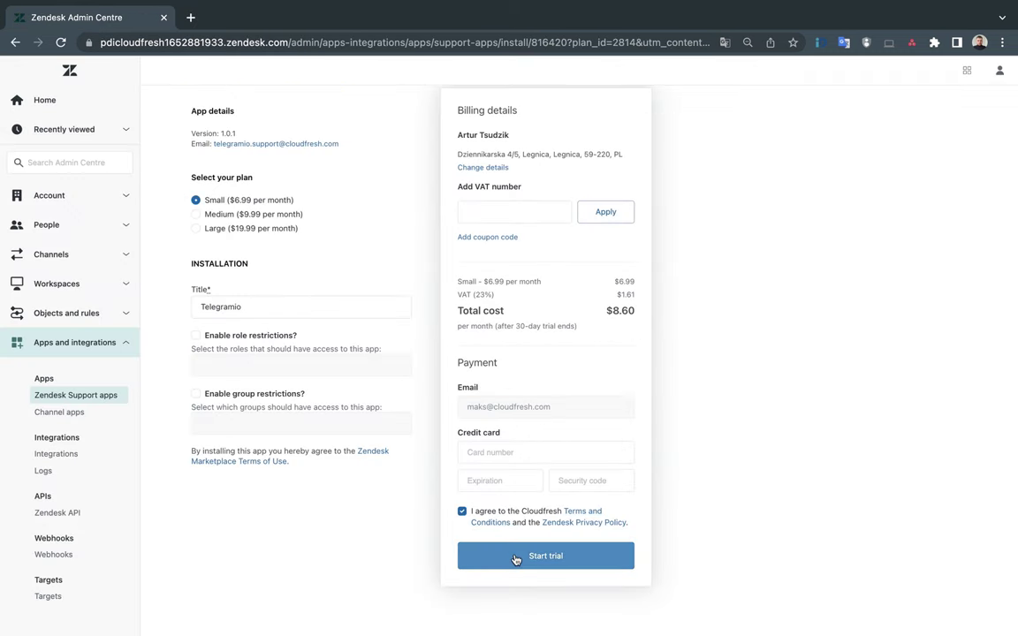
{"action": "left_click", "coordinate": [516, 556]}
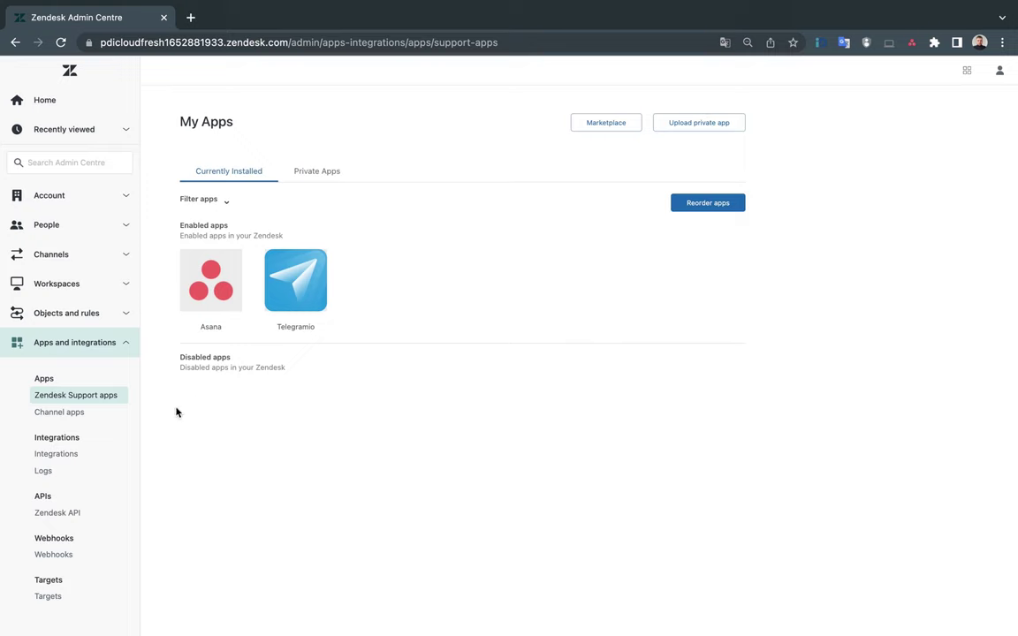
{"action": "left_click", "coordinate": [89, 414]}
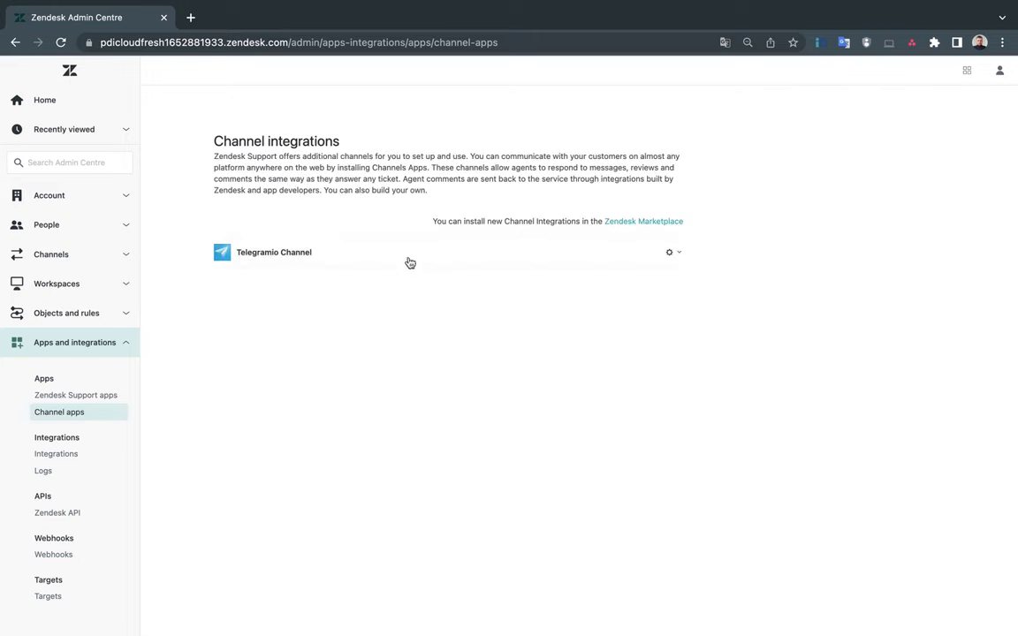
{"action": "left_click", "coordinate": [266, 256]}
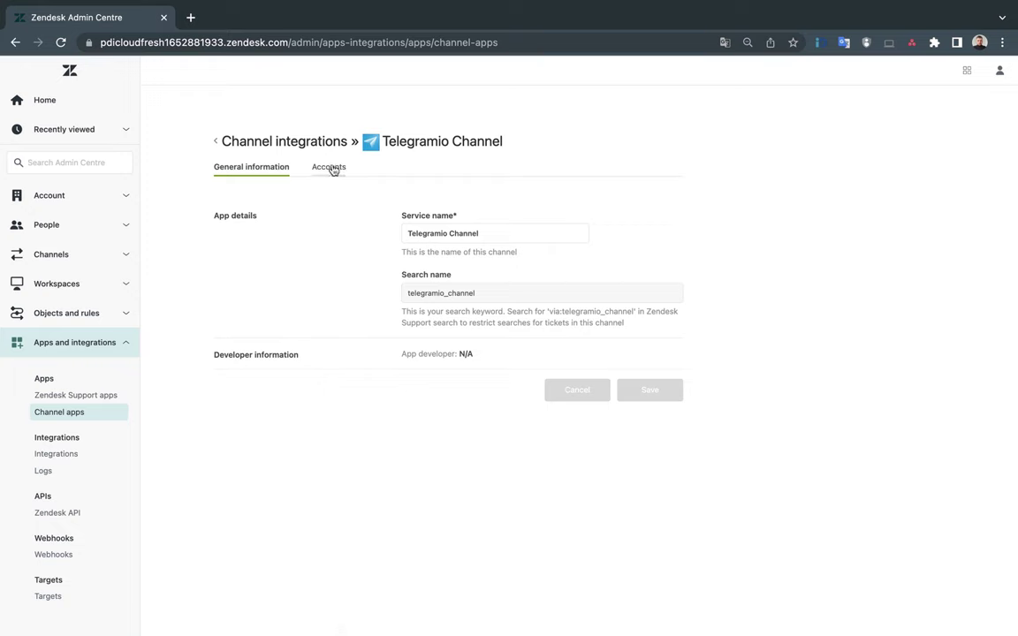
{"action": "left_click", "coordinate": [329, 167]}
{"action": "left_click", "coordinate": [631, 208]}
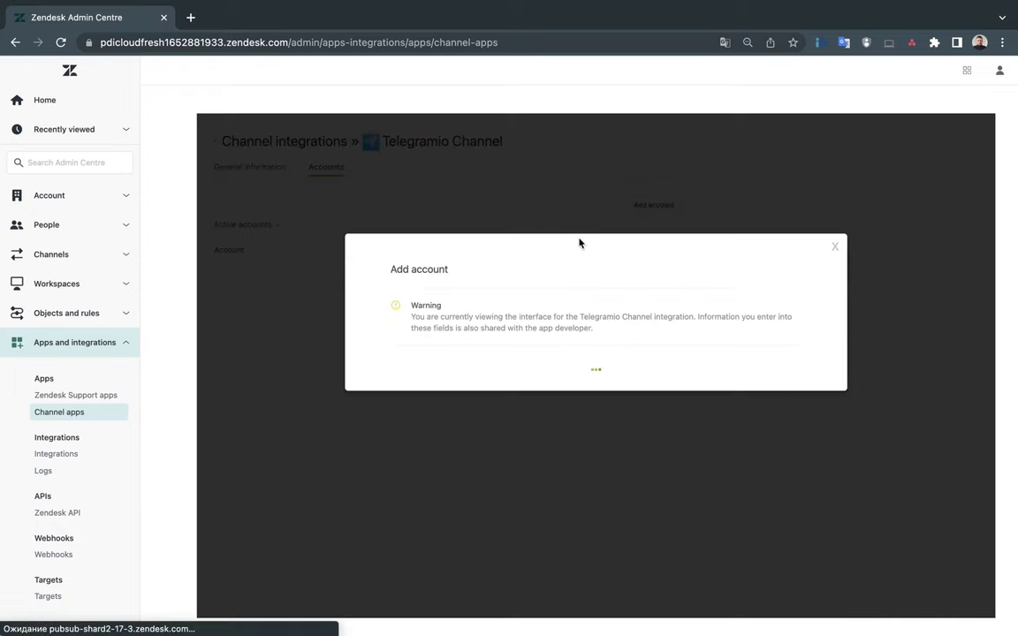
Enter account name 'Cloudfresh for demo', company 'Cloudfresh Test', and autofill phone, email and country.
{"action": "left_click", "coordinate": [489, 413]}
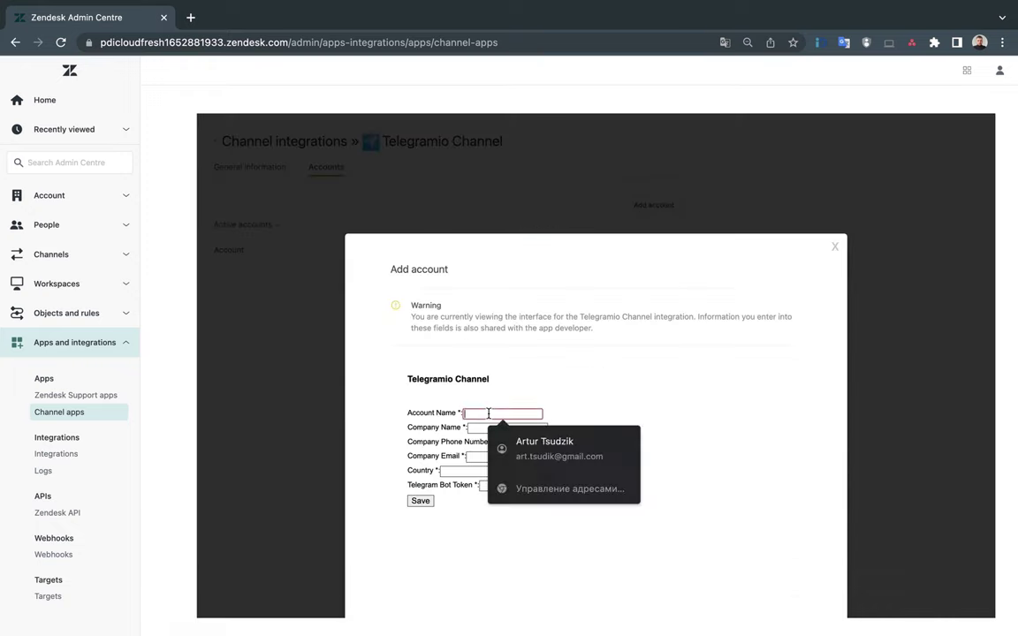
{"action": "type", "text": "Cloudfresh for demo"}
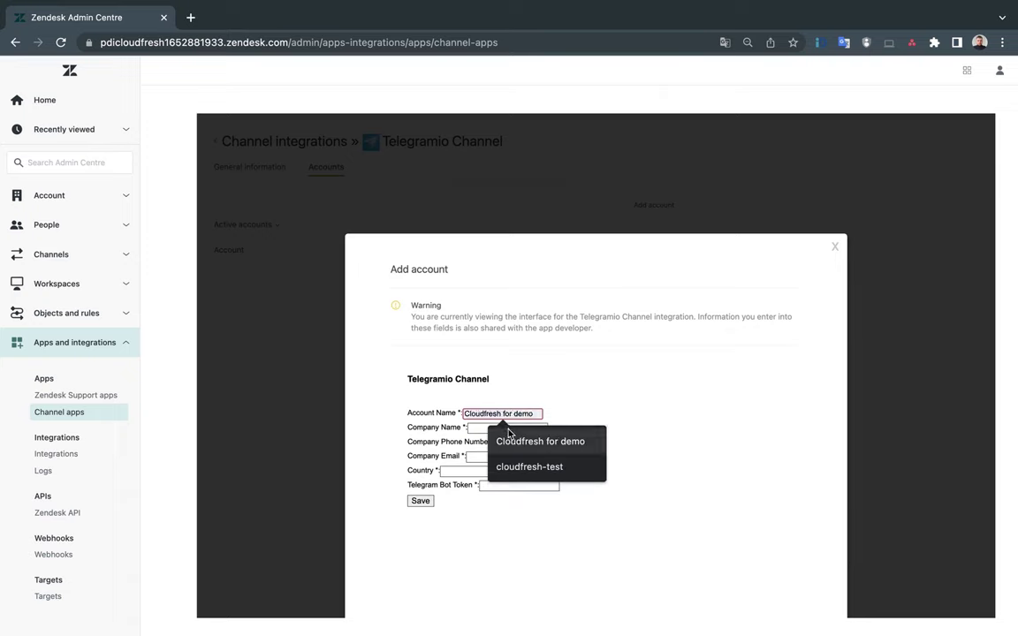
{"action": "left_click", "coordinate": [501, 441]}
{"action": "left_click", "coordinate": [484, 427]}
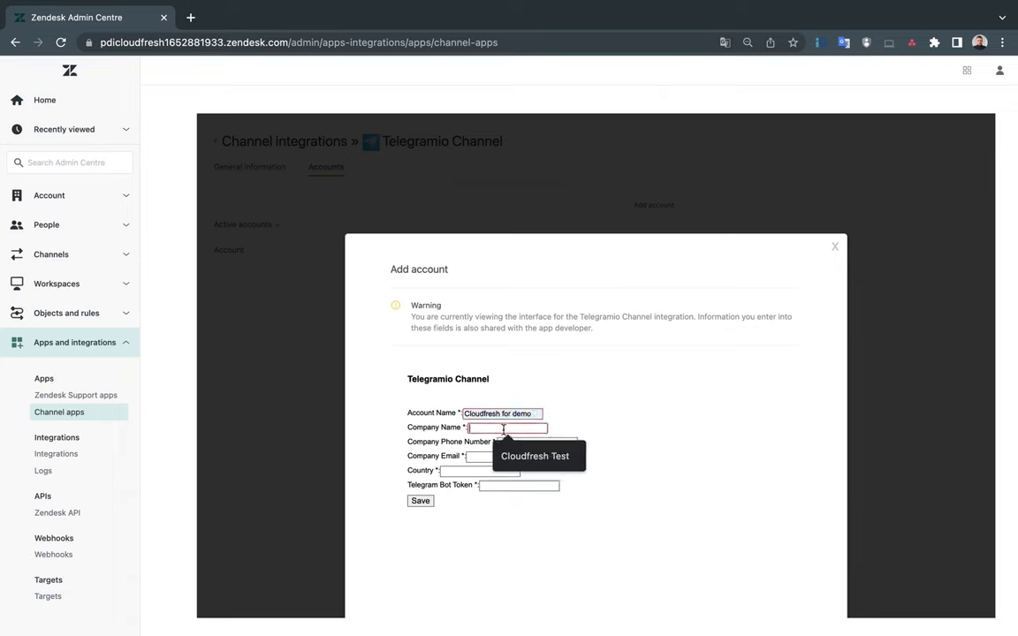
{"action": "left_click", "coordinate": [516, 452]}
{"action": "left_click", "coordinate": [536, 464]}
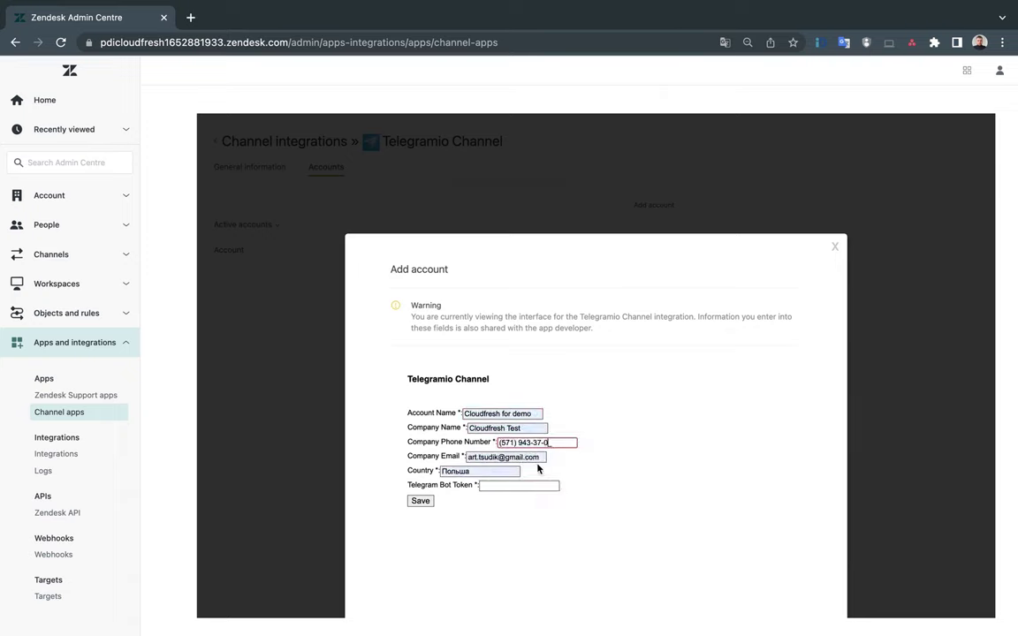
Replace the company email, set the country to Poland, add the Telegram bot token, and save.
{"action": "left_click", "coordinate": [497, 458]}
{"action": "key", "text": "super+a"}
{"action": "type", "text": "a"}
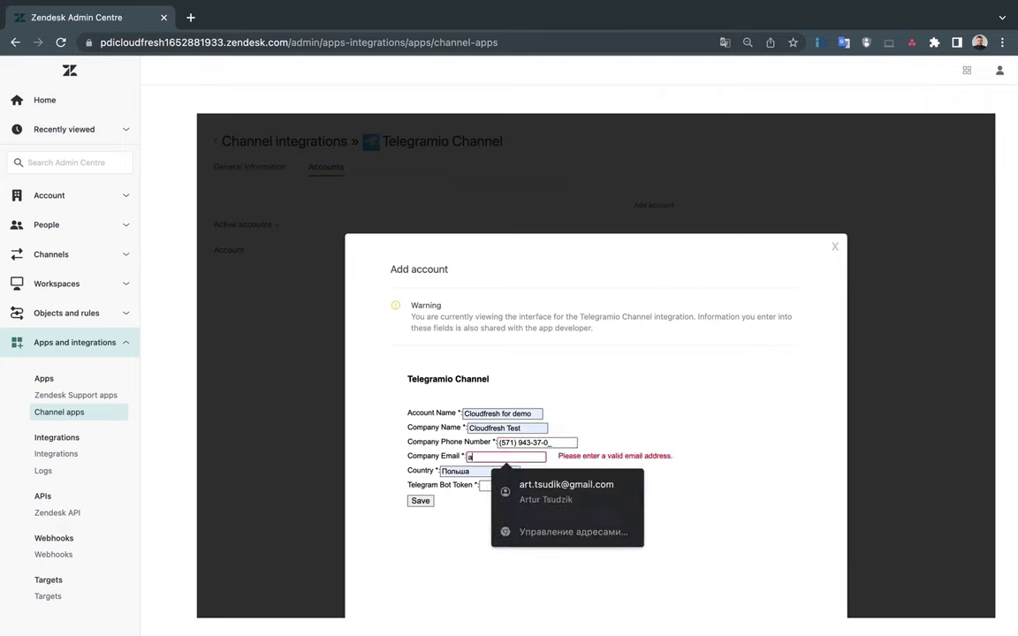
{"action": "type", "text": "t"}
{"action": "left_click", "coordinate": [532, 488]}
{"action": "left_click", "coordinate": [466, 471]}
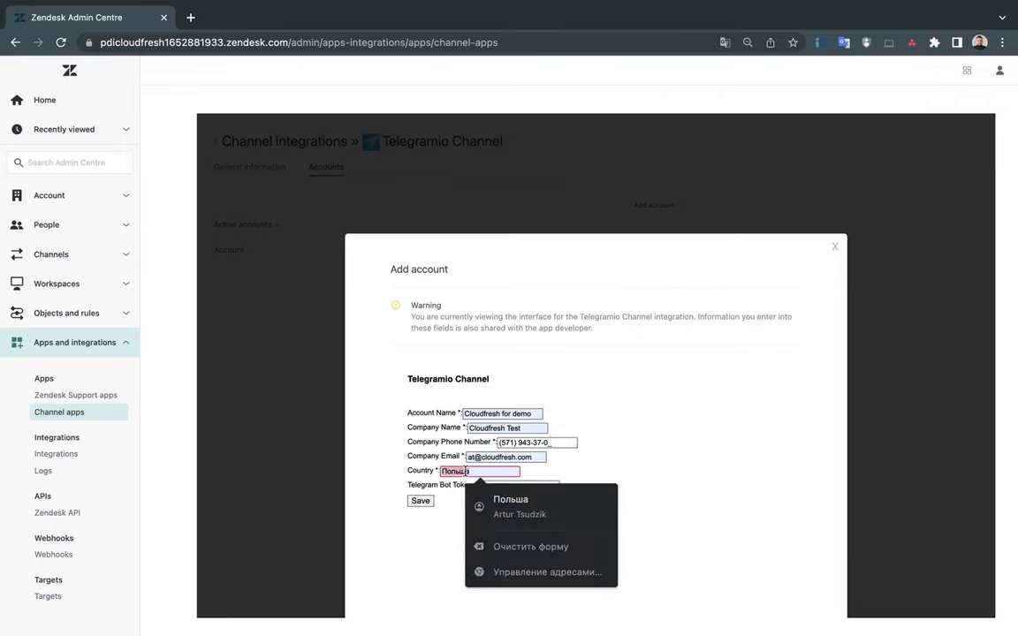
{"action": "key", "text": "super+a"}
{"action": "type", "text": "Pola"}
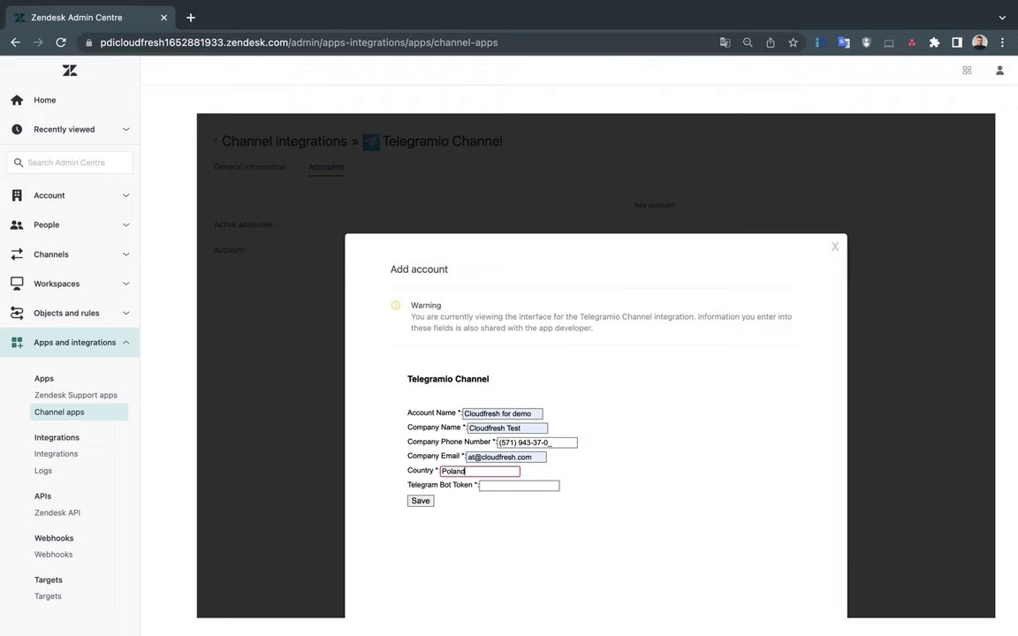
{"action": "left_click", "coordinate": [486, 486]}
{"action": "left_click", "coordinate": [530, 513]}
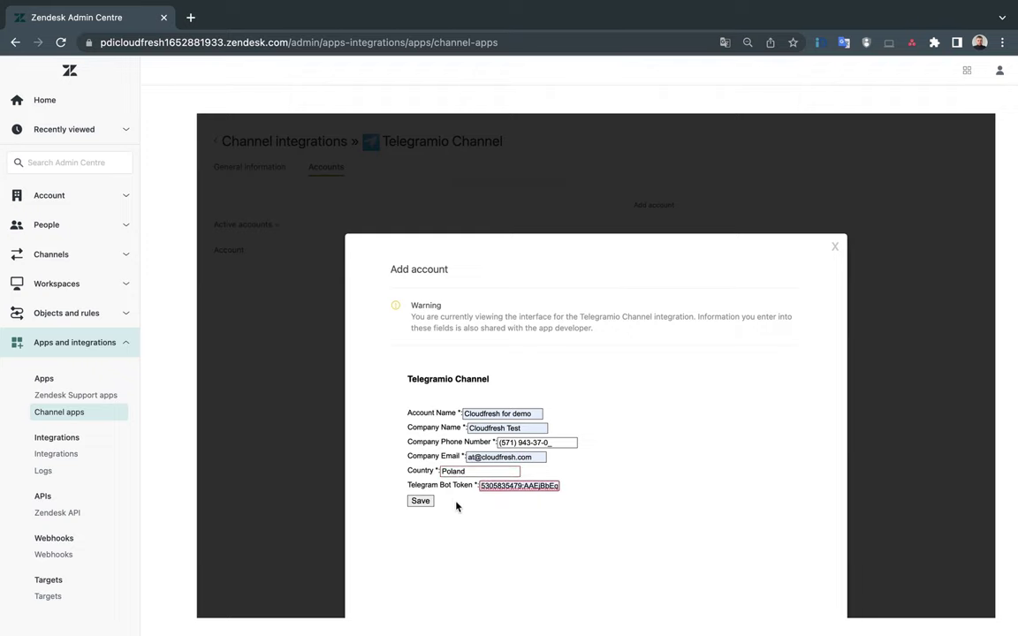
{"action": "left_click", "coordinate": [423, 501]}
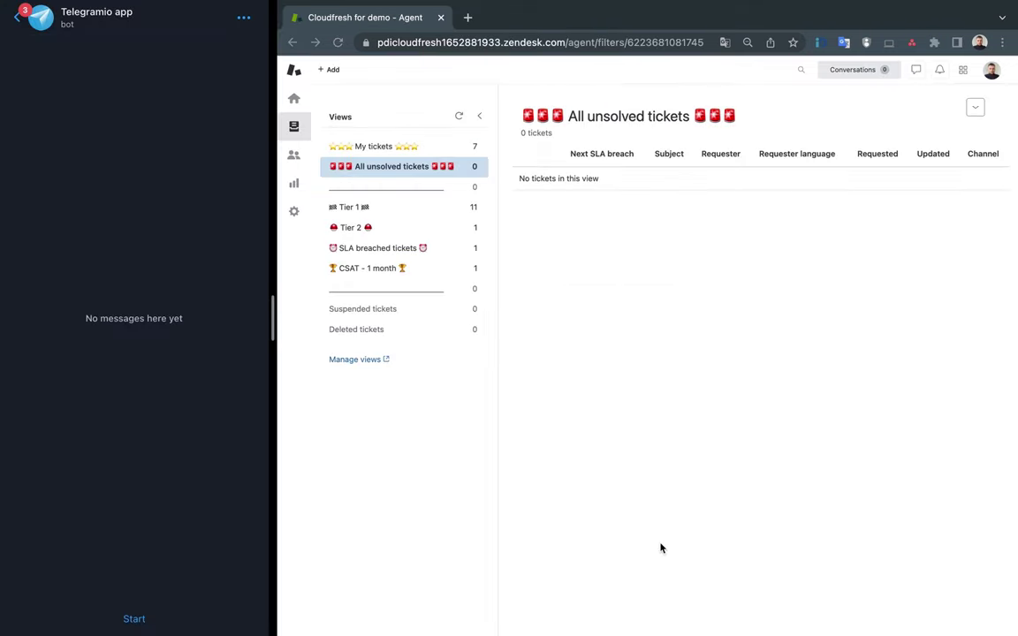
Start the Telegramio bot chat in Telegram and send a 'Hi 👋' greeting.
{"action": "left_click", "coordinate": [123, 619]}
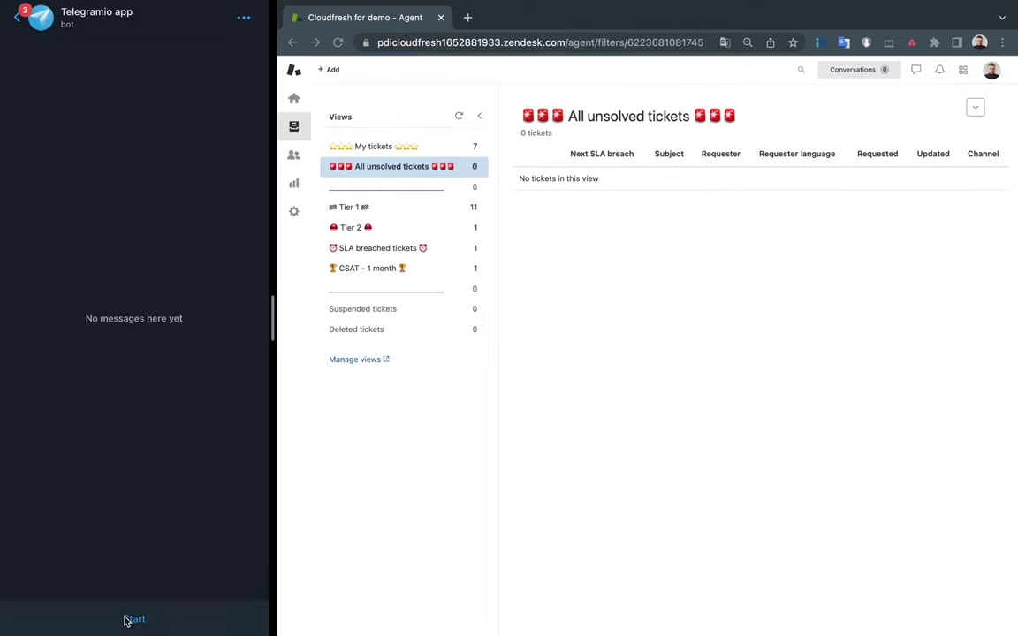
{"action": "type", "text": "Hi"}
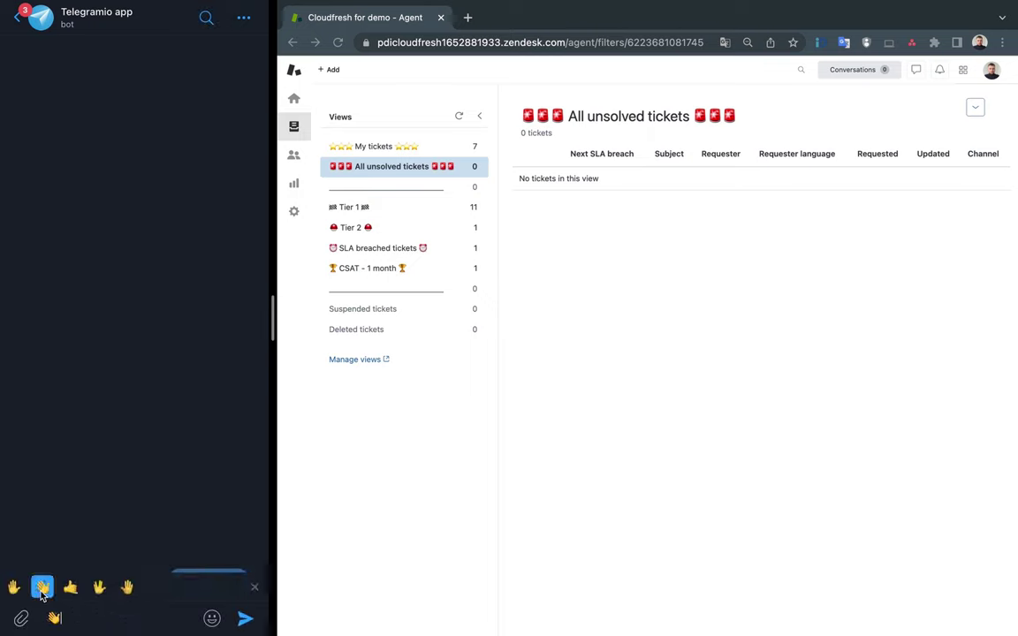
{"action": "left_click", "coordinate": [42, 587]}
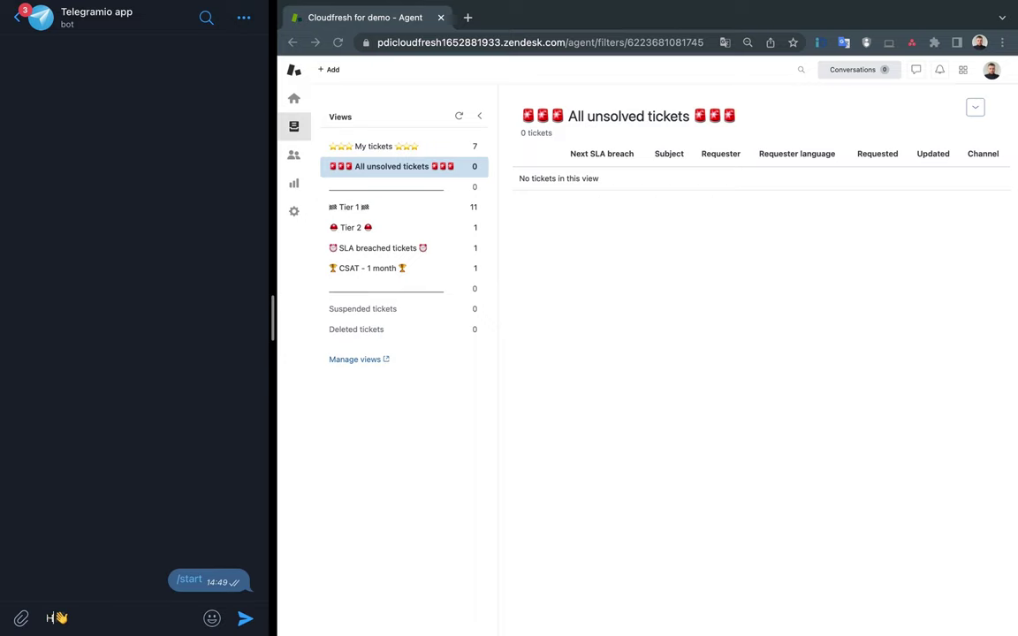
{"action": "type", "text": "Hi"}
{"action": "key", "text": "Return"}
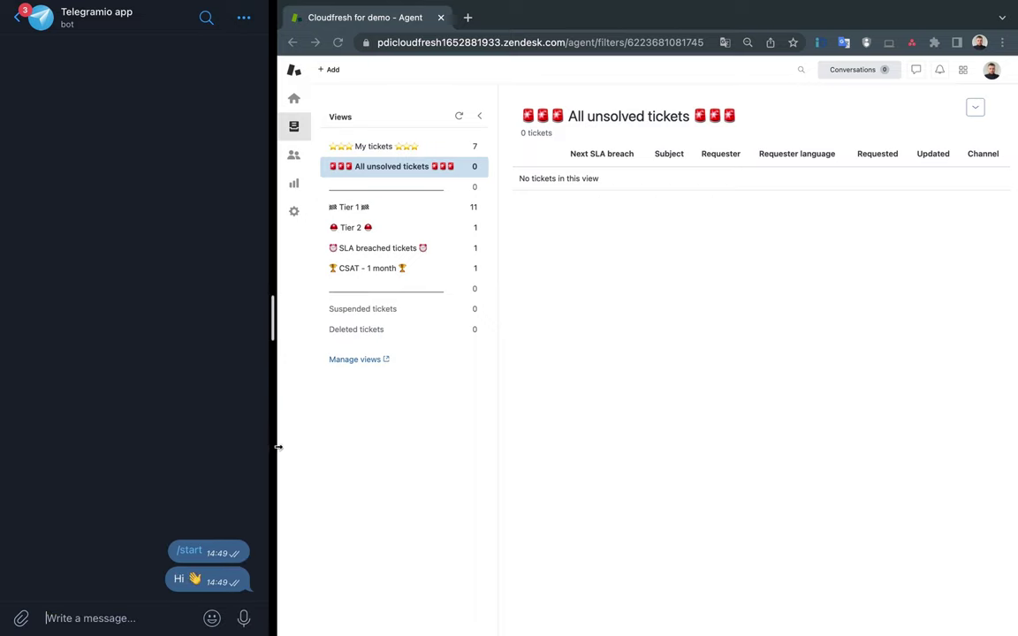
Refresh the Zendesk ticket views and open the new ticket #23.
{"action": "left_click", "coordinate": [461, 117]}
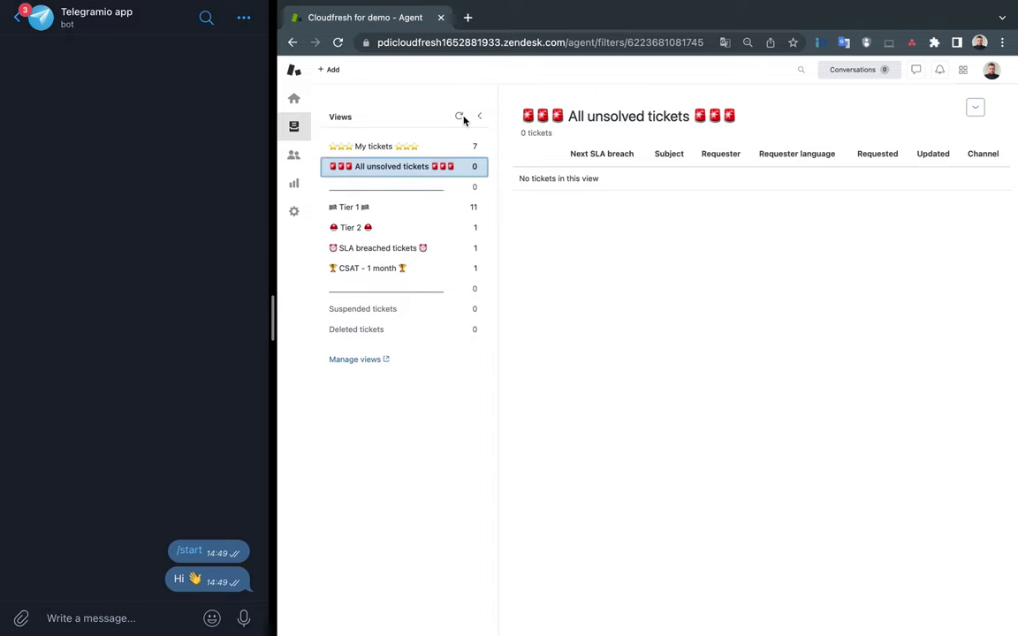
{"action": "left_click", "coordinate": [460, 118]}
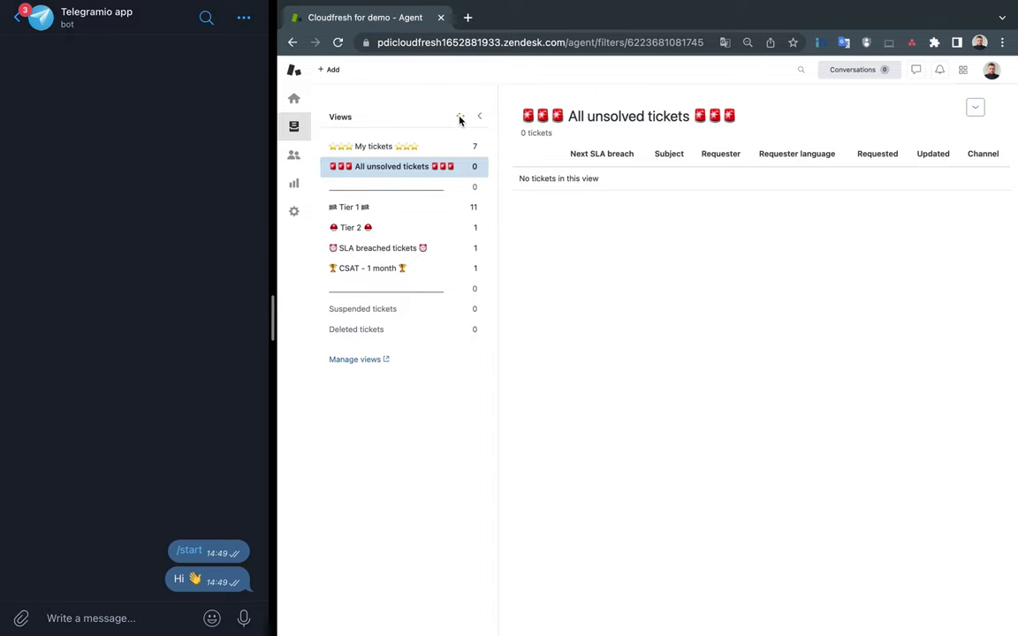
{"action": "left_click", "coordinate": [563, 179]}
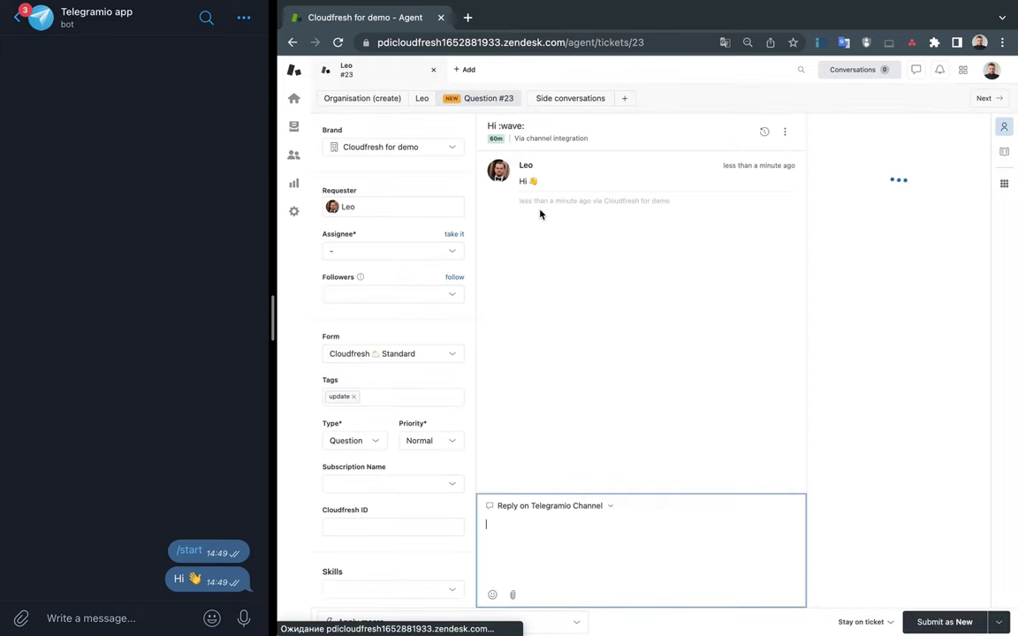
Reply on ticket #23 asking for an image, take the ticket, and submit it as Open.
{"action": "type", "text": "Hi"}
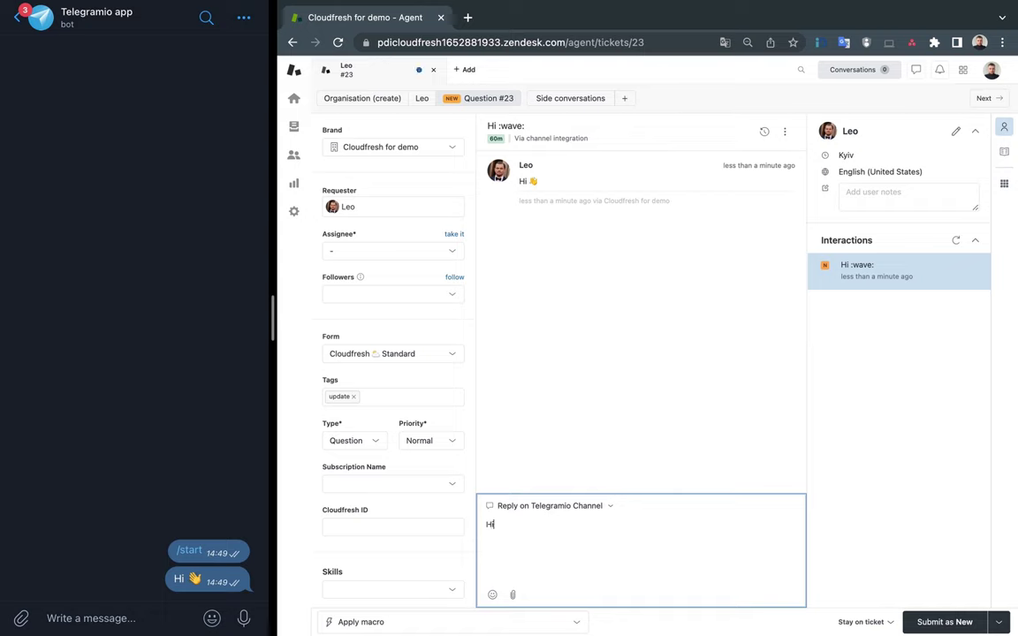
{"action": "type", "text": "! Leo, send me an image"}
{"action": "left_click", "coordinate": [455, 236]}
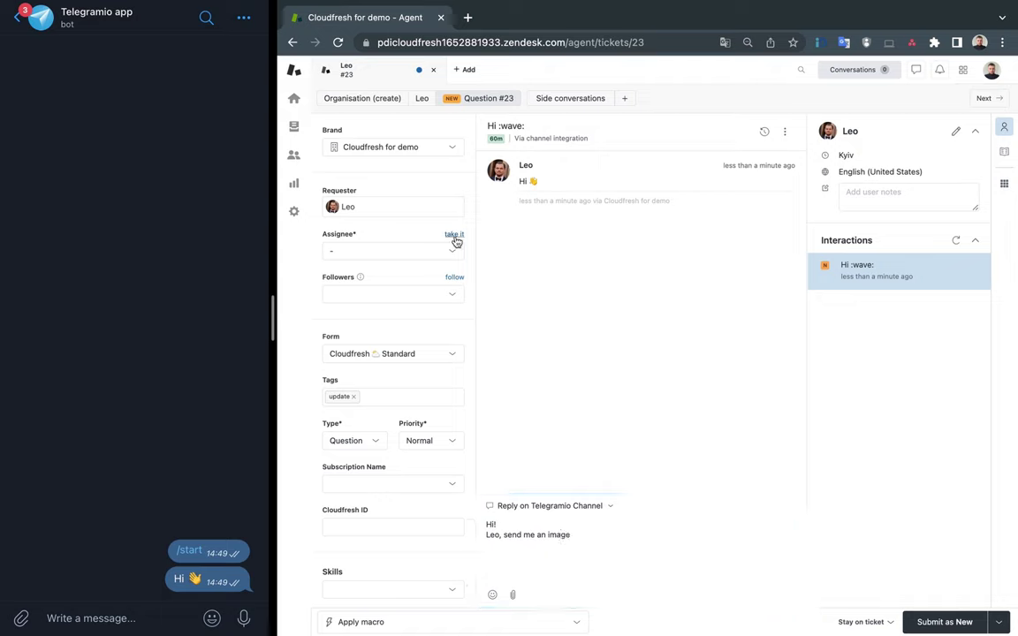
{"action": "left_click", "coordinate": [998, 622]}
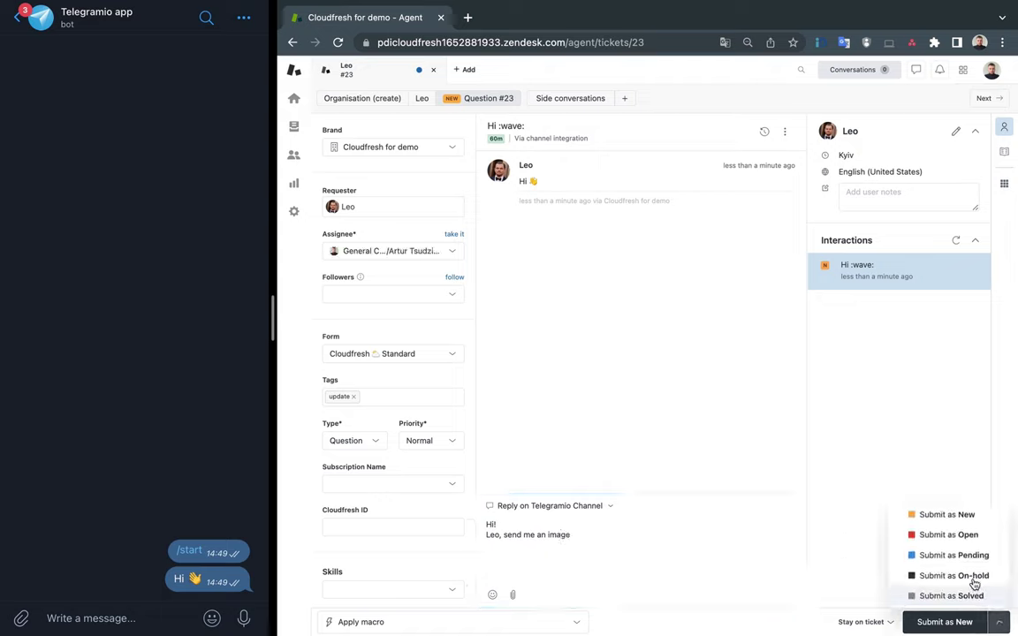
{"action": "left_click", "coordinate": [919, 536]}
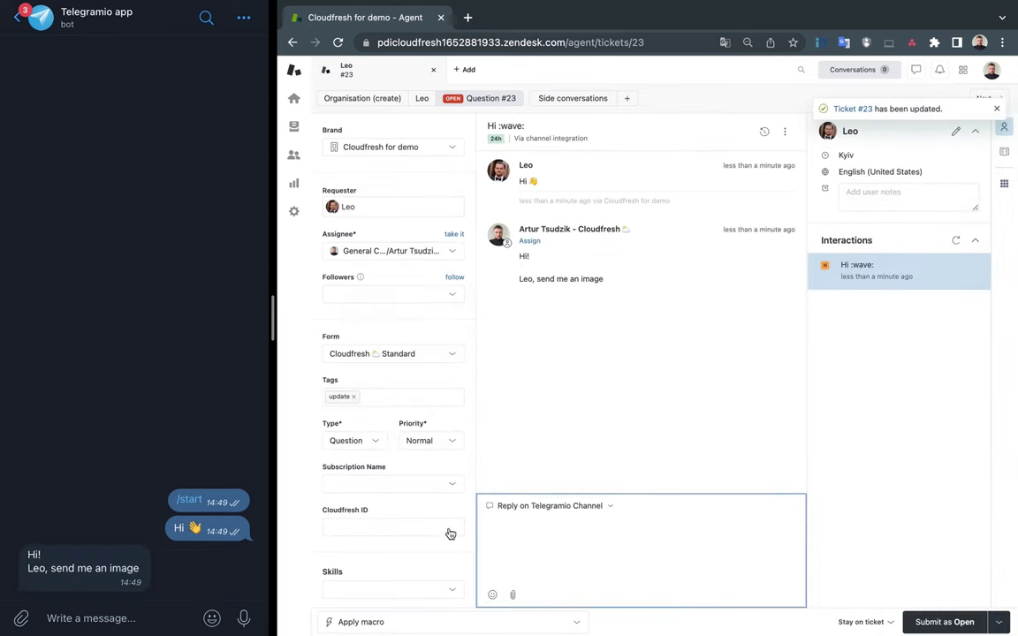
Send the image cloudfresh_icon.jpeg to the Telegramio bot from the Telegram chat.
{"action": "left_click", "coordinate": [24, 618]}
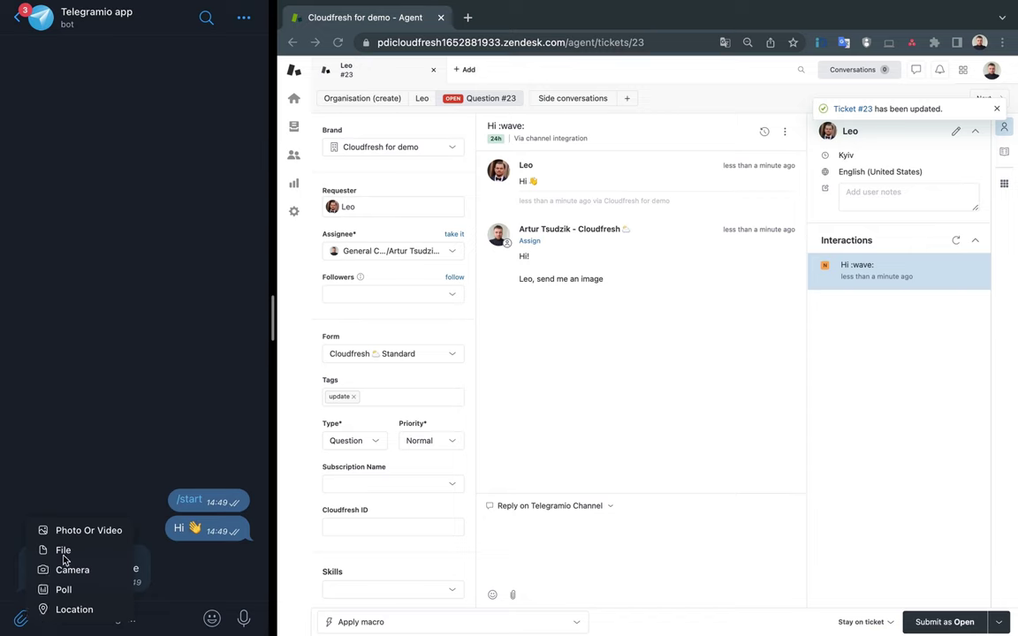
{"action": "left_click", "coordinate": [75, 541]}
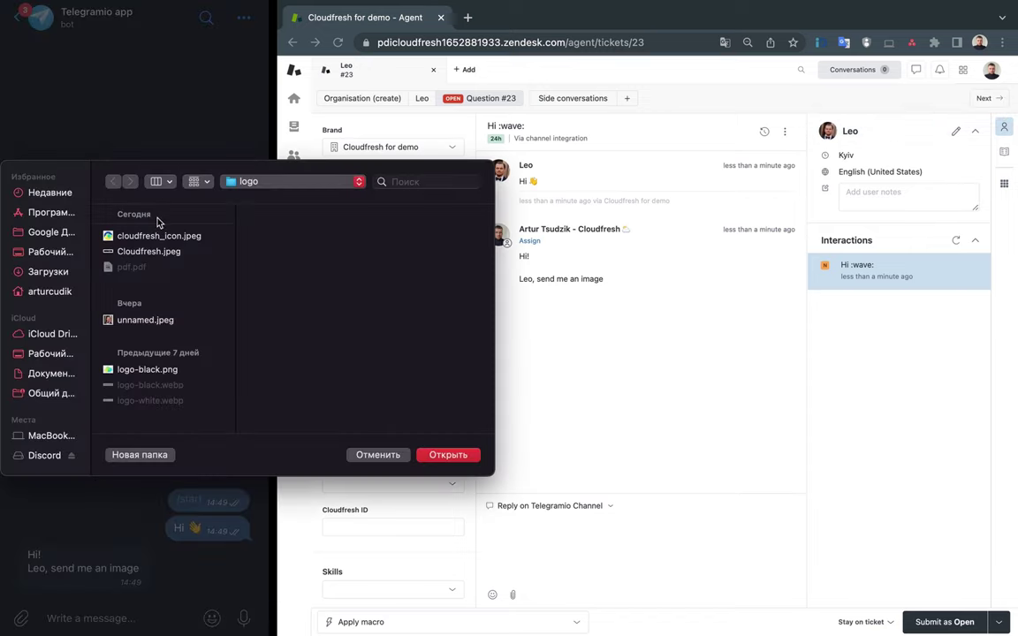
{"action": "left_click", "coordinate": [159, 236]}
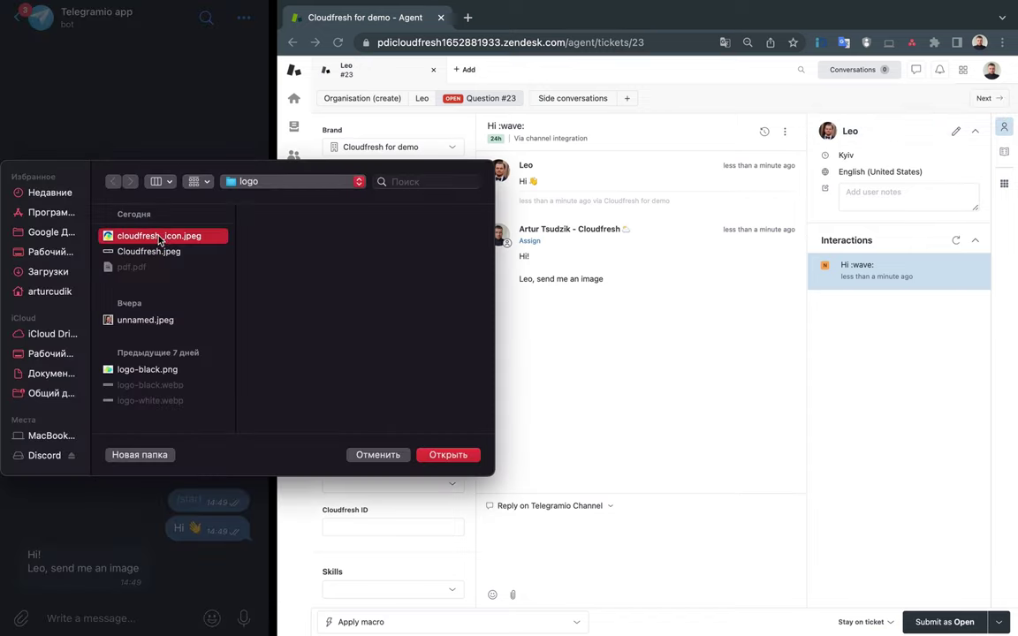
{"action": "left_click", "coordinate": [446, 455]}
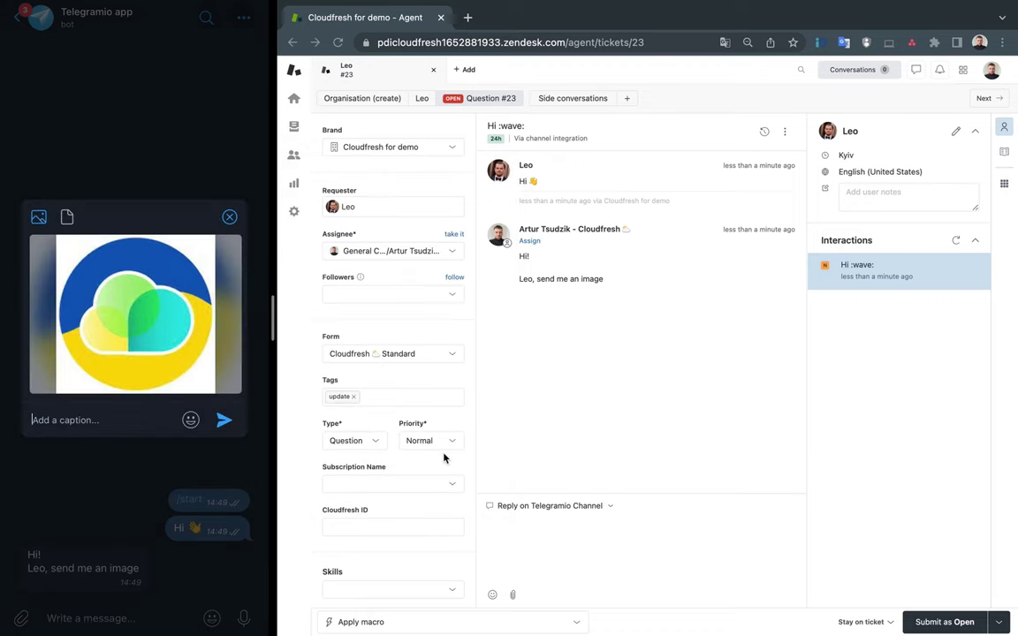
{"action": "left_click", "coordinate": [224, 421]}
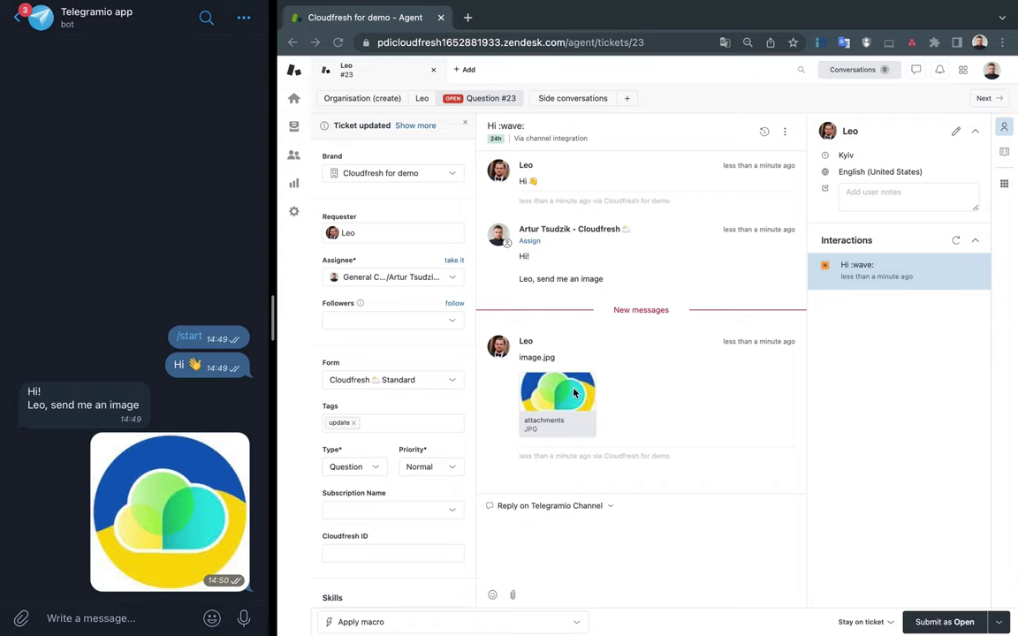
Preview the image attachment, then submit a 'Great!' reply on ticket #23.
{"action": "left_click", "coordinate": [552, 399]}
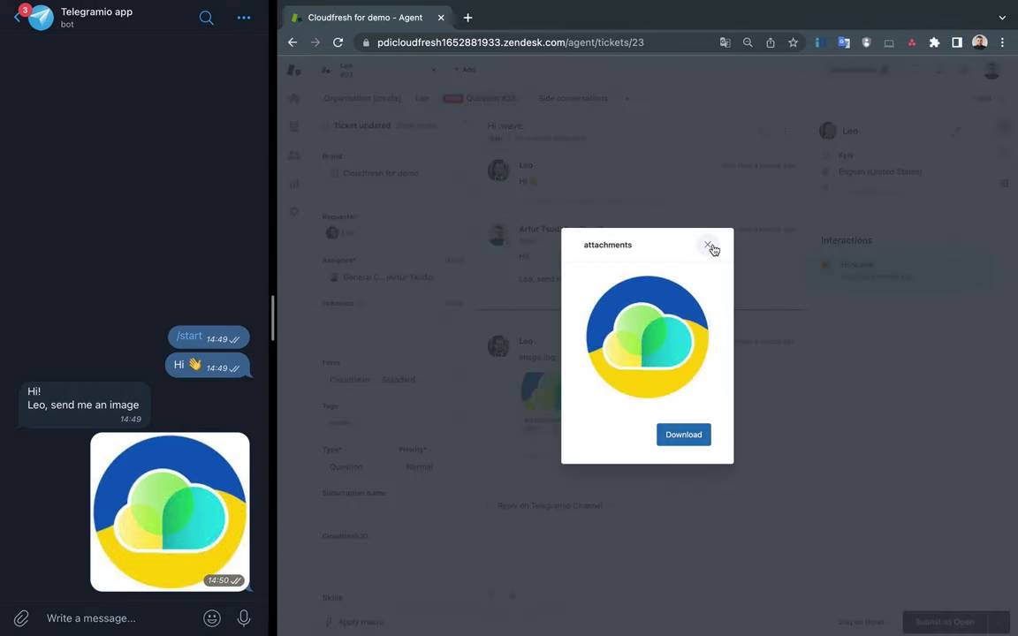
{"action": "left_click", "coordinate": [707, 245]}
{"action": "left_click", "coordinate": [551, 507]}
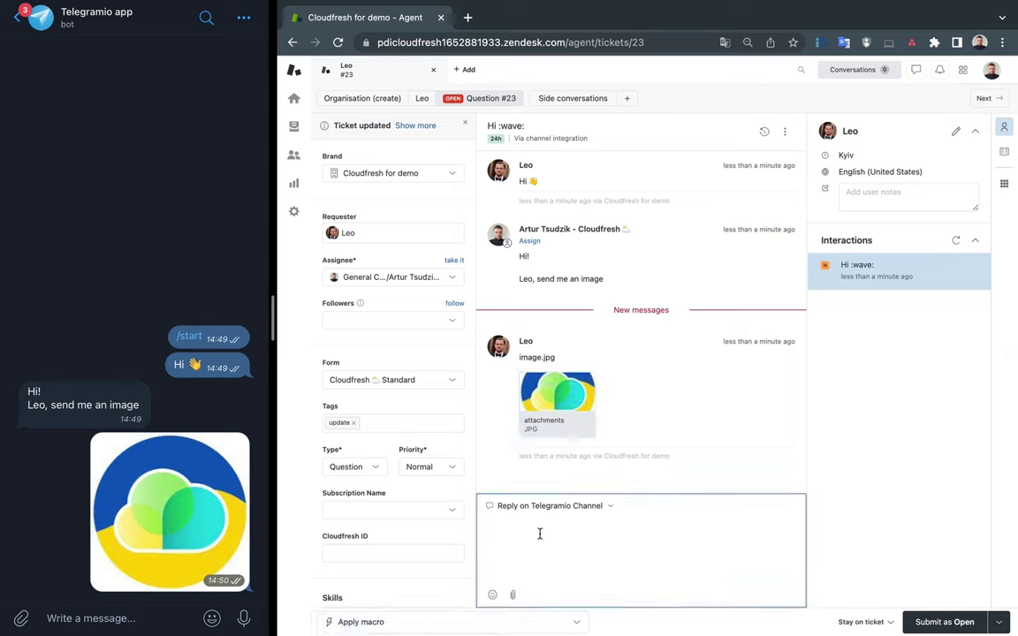
{"action": "type", "text": "Great!"}
{"action": "key", "text": "ctrl+Return"}
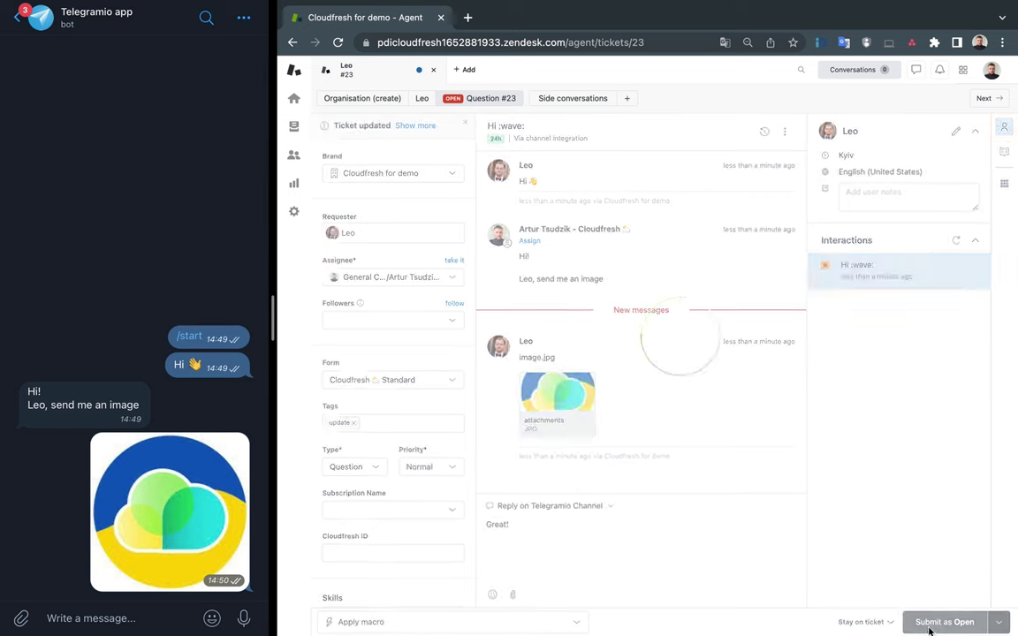
Send 'Send me a pdf file' to the bot in Telegram.
{"action": "left_click", "coordinate": [106, 621]}
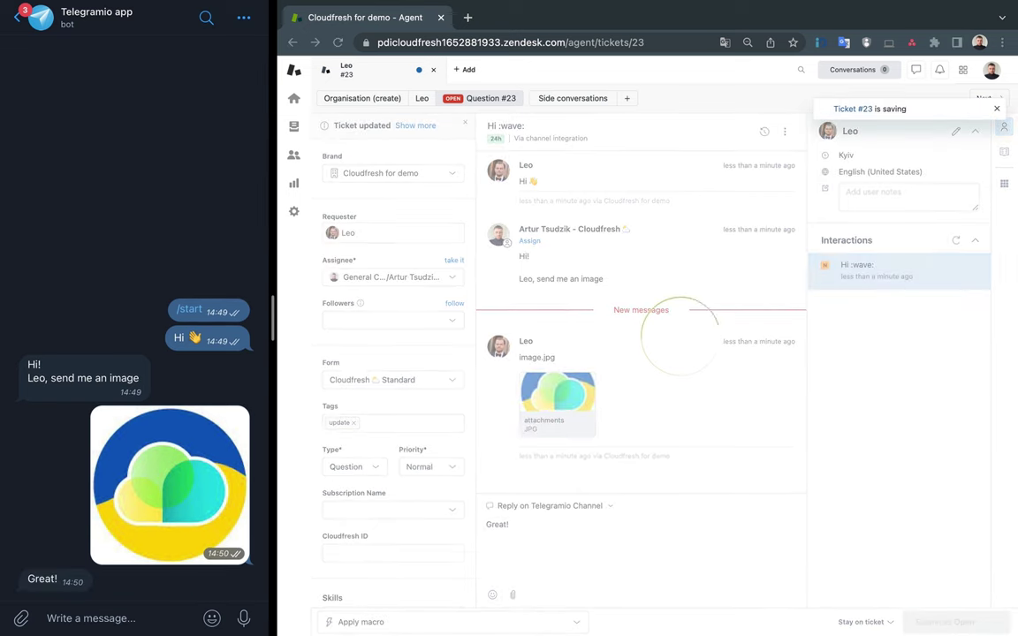
{"action": "type", "text": "Send me a p"}
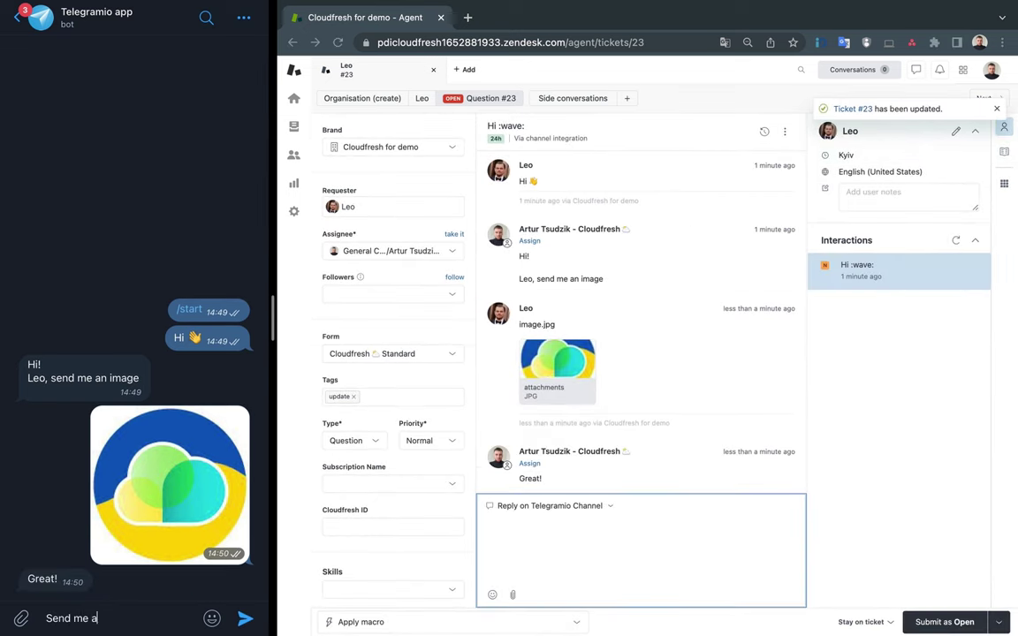
{"action": "type", "text": "df file"}
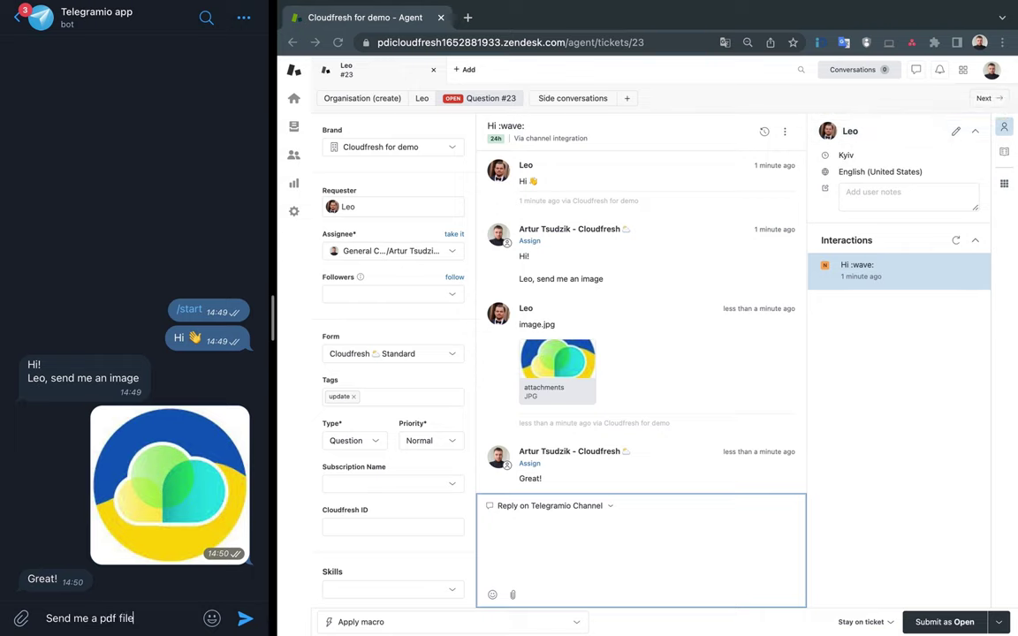
{"action": "key", "text": "Return"}
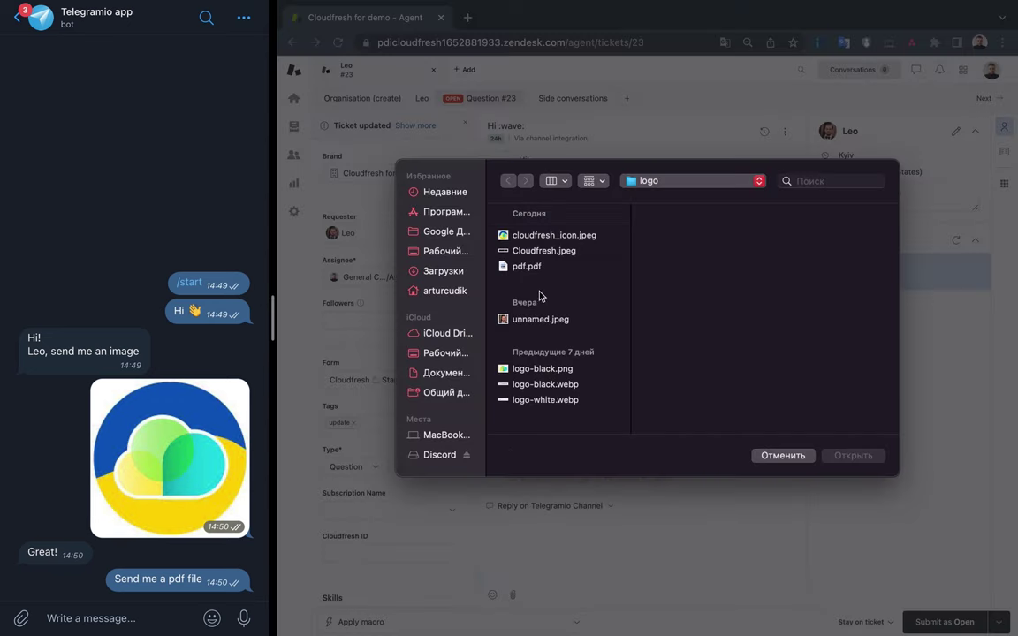
Attach pdf.pdf to the ticket #23 reply and submit it as Open.
{"action": "left_click", "coordinate": [540, 267]}
{"action": "left_click", "coordinate": [852, 516]}
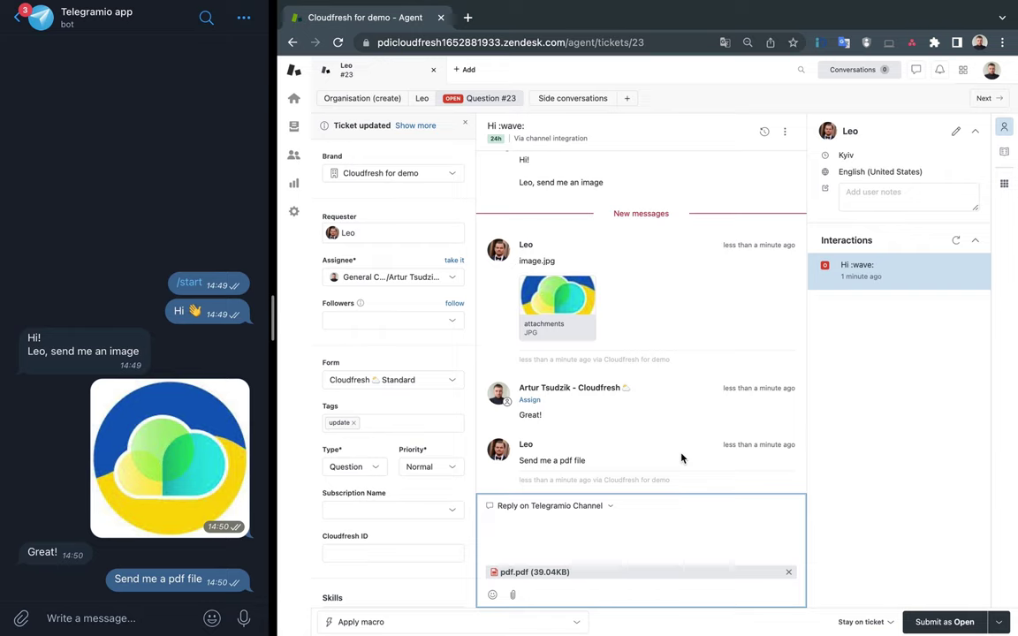
{"action": "left_click", "coordinate": [942, 622]}
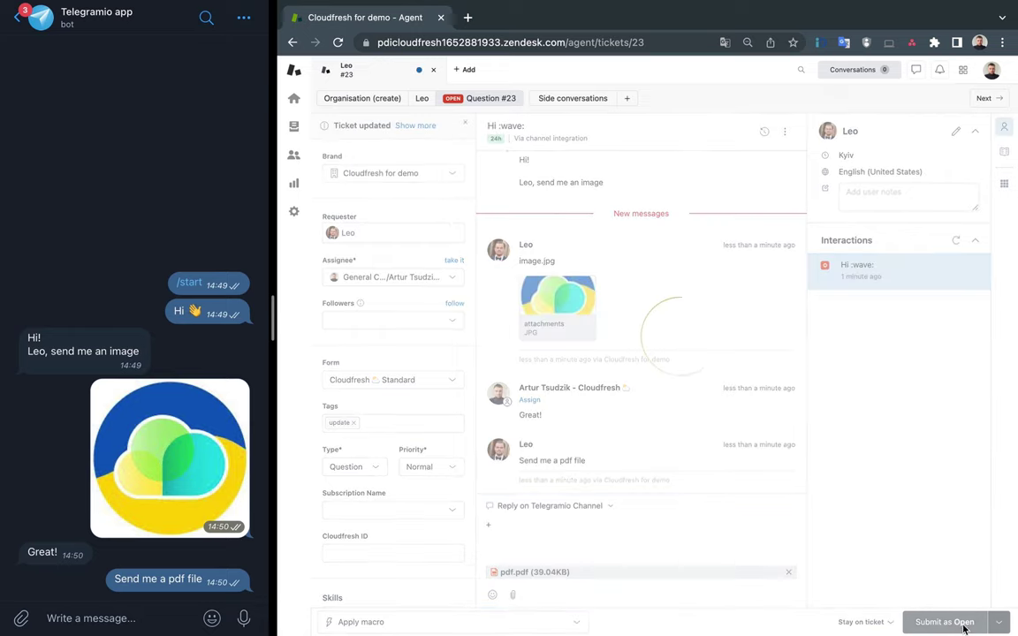